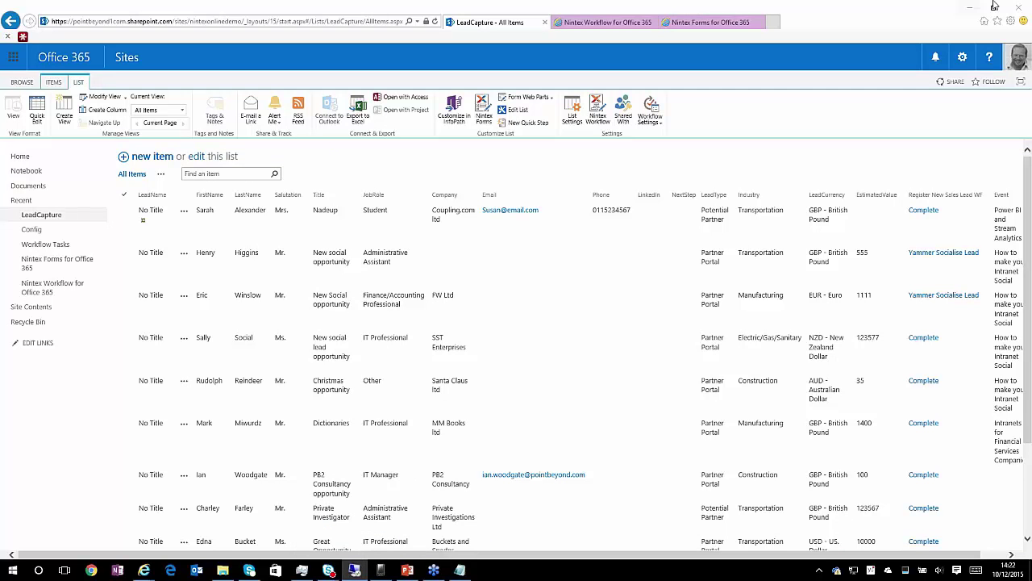
Switch to the phone and iPad mirroring windows, place them side by side, and dismiss the contact's offline notification
{"action": "left_click", "coordinate": [968, 8]}
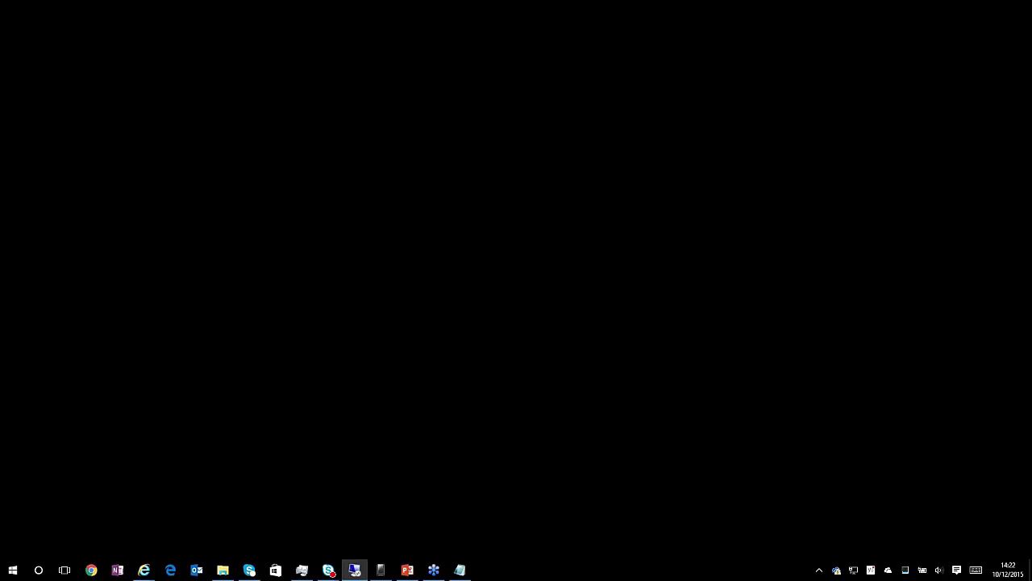
{"action": "left_click", "coordinate": [380, 570]}
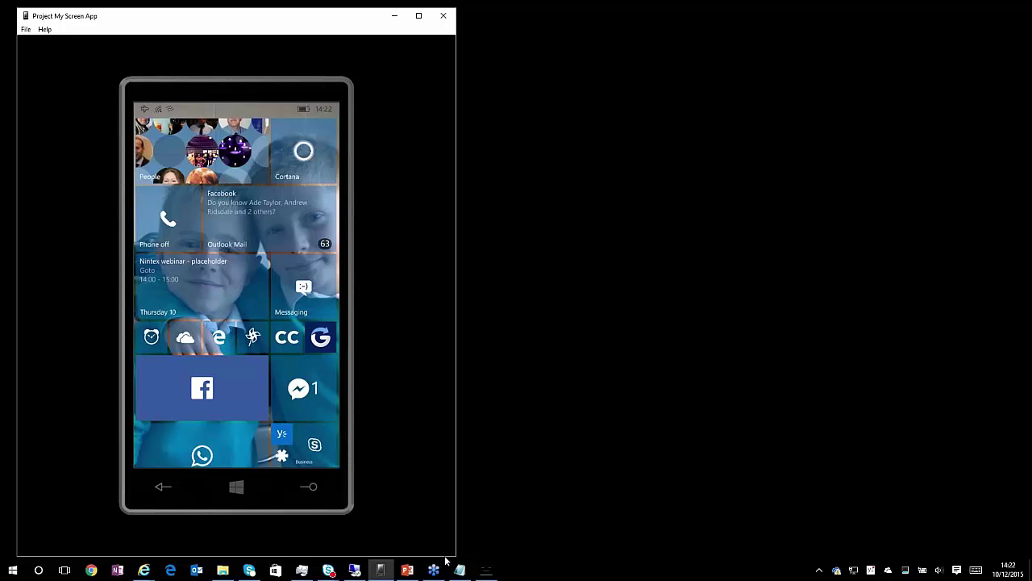
{"action": "left_click", "coordinate": [487, 571]}
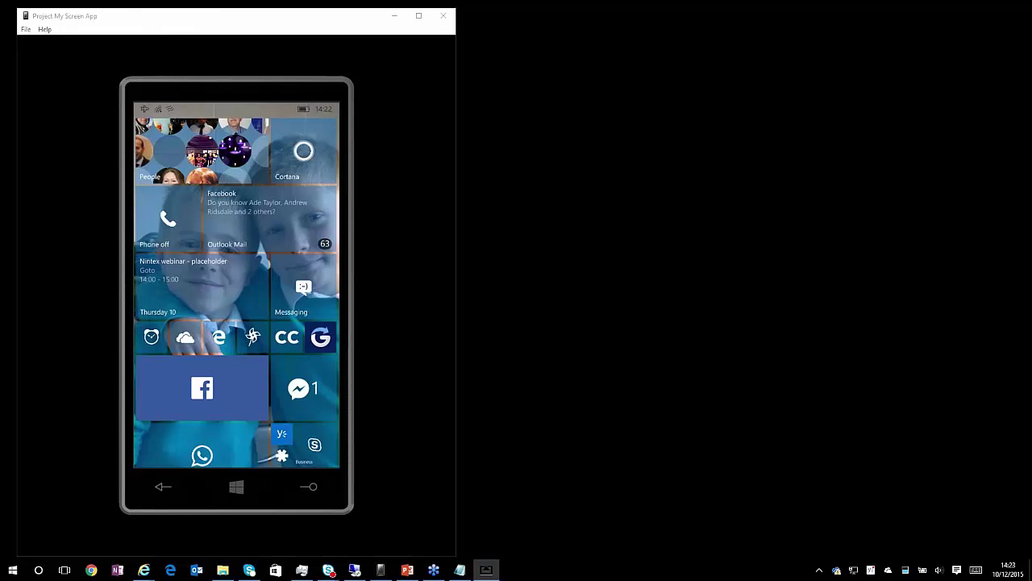
{"action": "left_click_drag", "start_coordinate": [129, 14], "coordinate": [666, 18]}
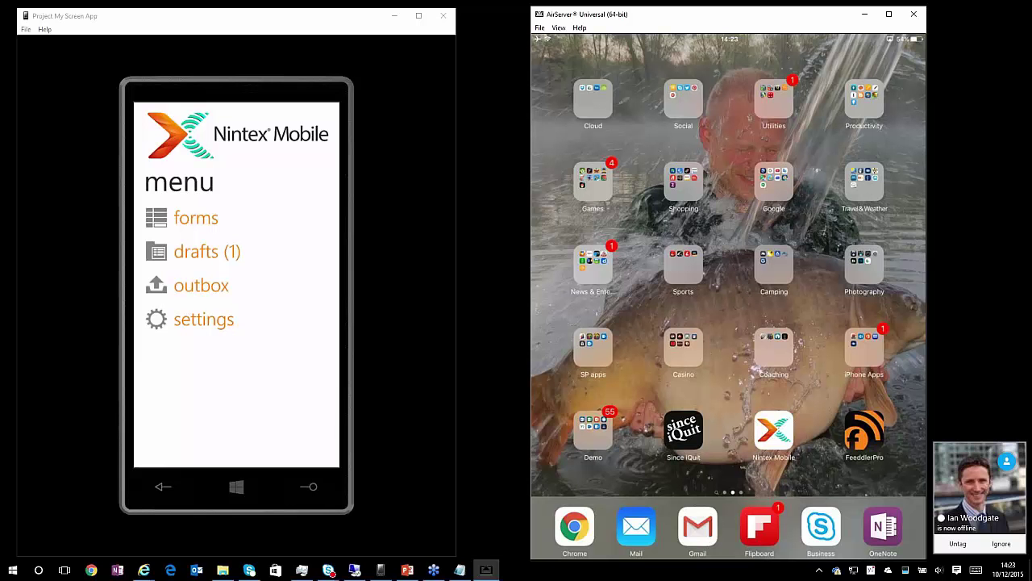
{"action": "left_click", "coordinate": [956, 546]}
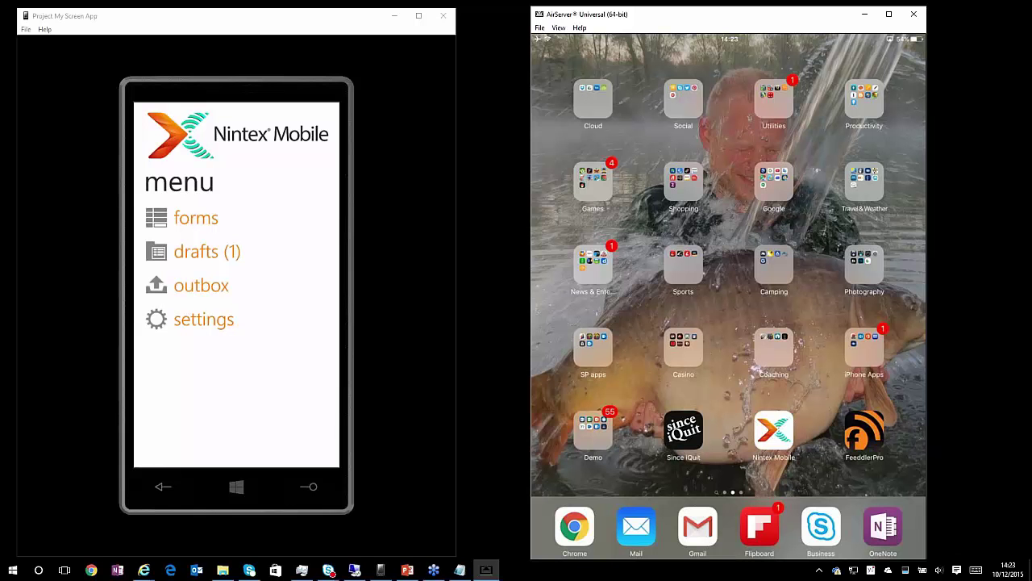
Open the Nintex Mobile forms on the mirrored phone, and centre the iPad mirror with the phone window minimized
{"action": "left_click", "coordinate": [197, 218]}
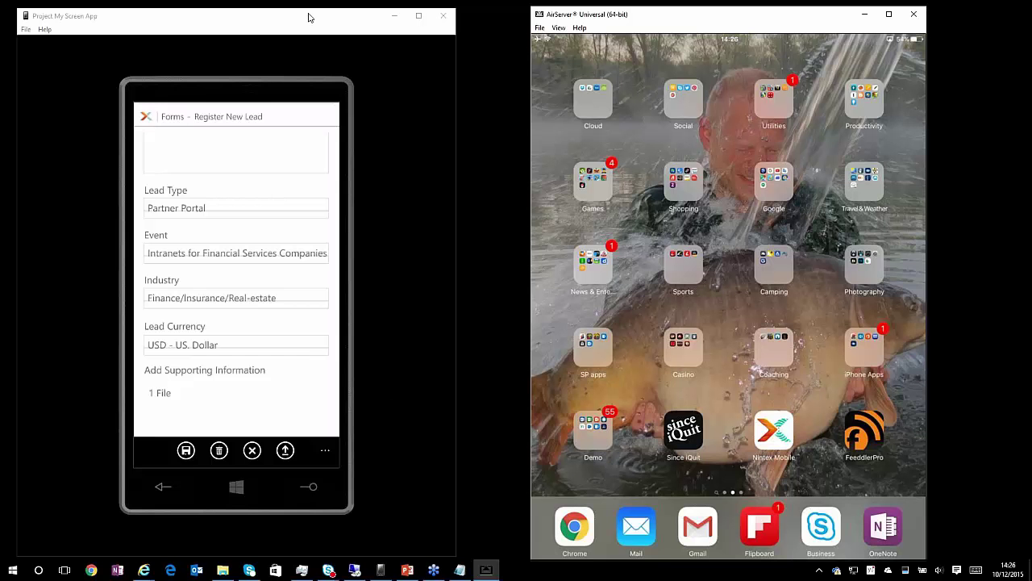
{"action": "left_click", "coordinate": [395, 19]}
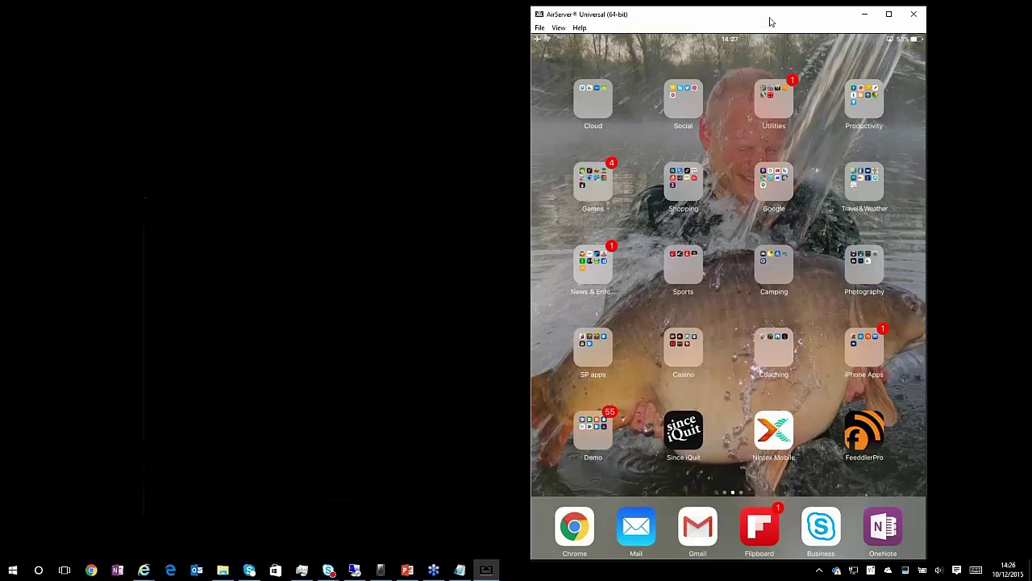
{"action": "left_click_drag", "start_coordinate": [772, 21], "coordinate": [486, 18]}
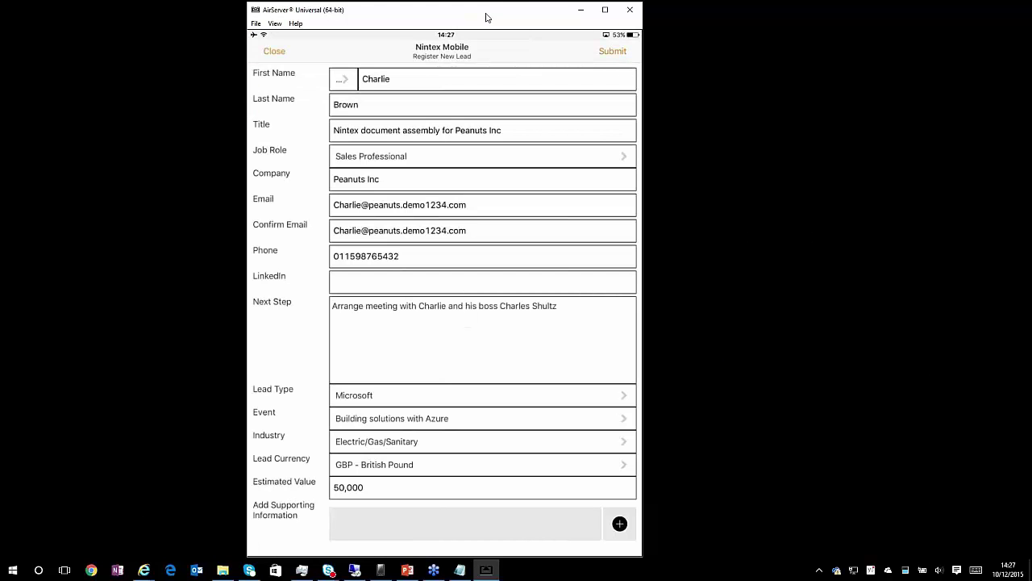
Restore the phone mirror and position the iPad mirror beside it to compare their Lead Type options
{"action": "left_click", "coordinate": [379, 571]}
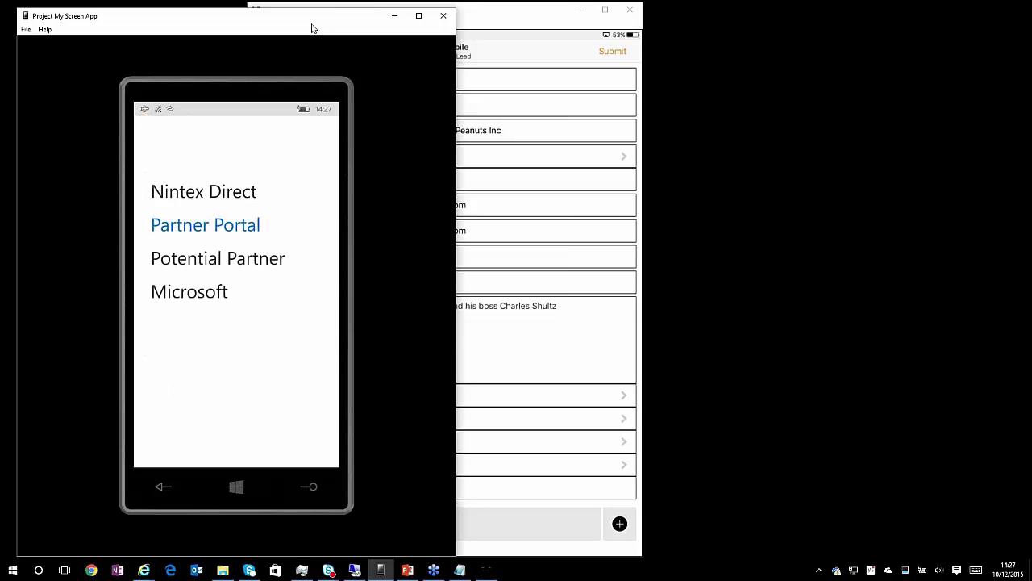
{"action": "left_click_drag", "start_coordinate": [481, 13], "coordinate": [685, 12]}
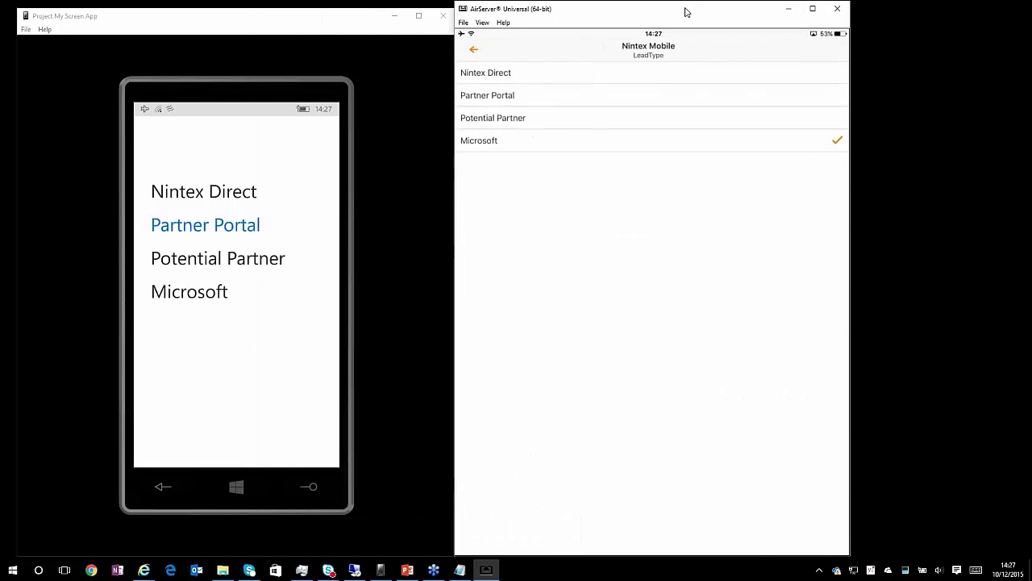
{"action": "left_click_drag", "start_coordinate": [685, 12], "coordinate": [719, 17]}
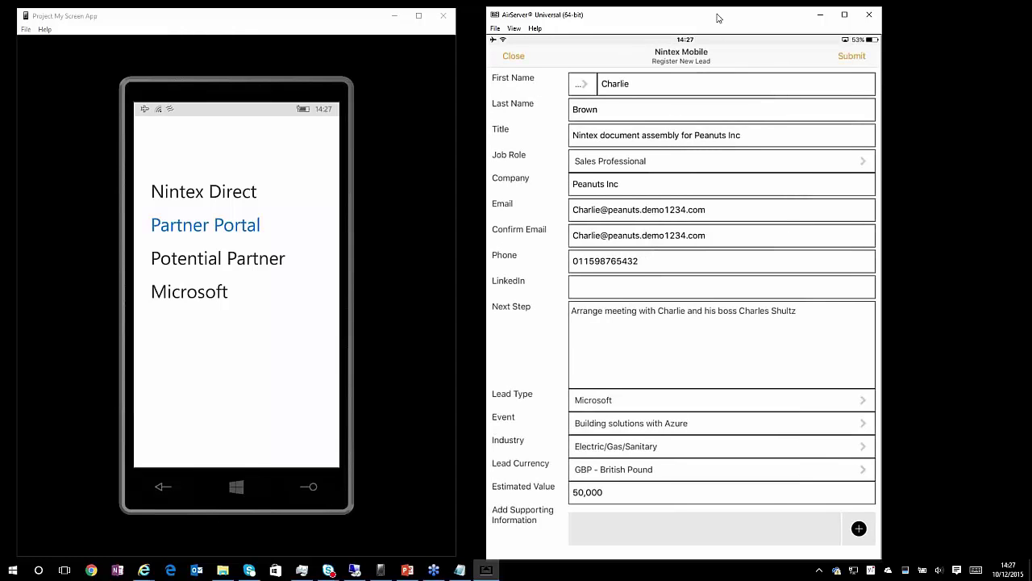
Minimize the phone mirror, move the iPad mirror towards the centre of the desktop, and minimize it as well
{"action": "left_click", "coordinate": [396, 17]}
{"action": "left_click_drag", "start_coordinate": [735, 17], "coordinate": [546, 20]}
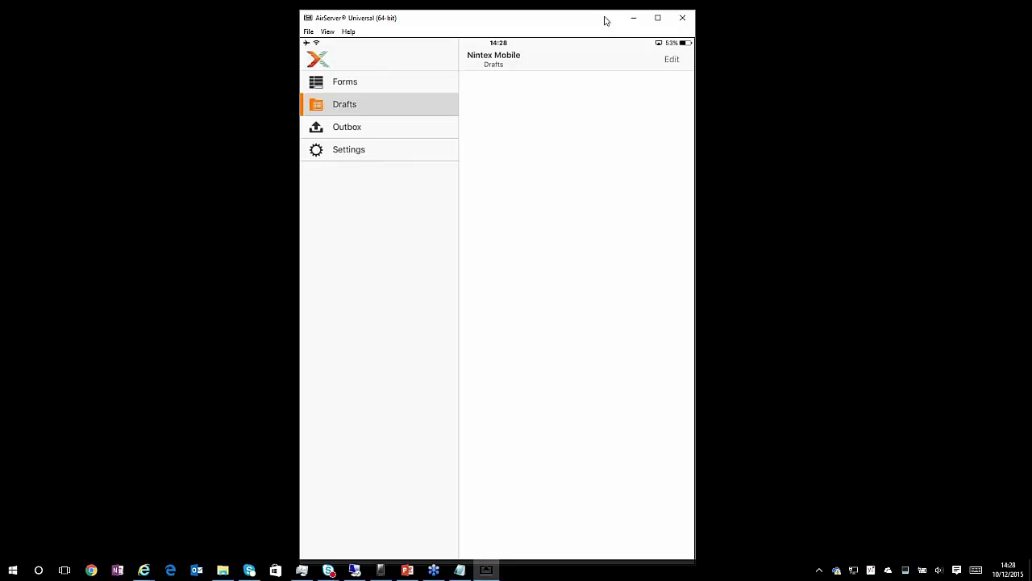
{"action": "left_click", "coordinate": [634, 18]}
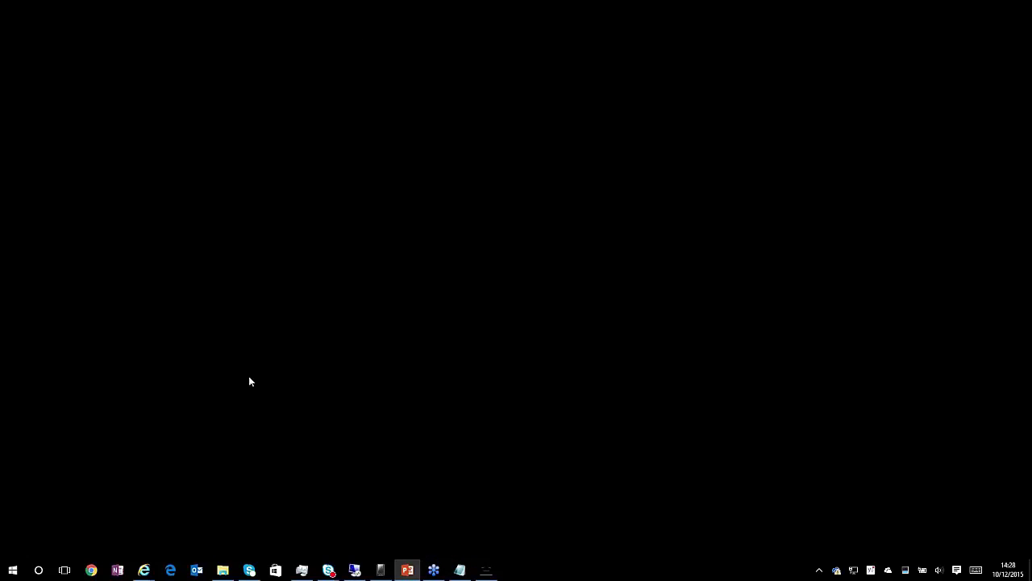
Switch to the remote desktop session and reload the LeadCapture list in the SharePoint site
{"action": "left_click", "coordinate": [355, 569]}
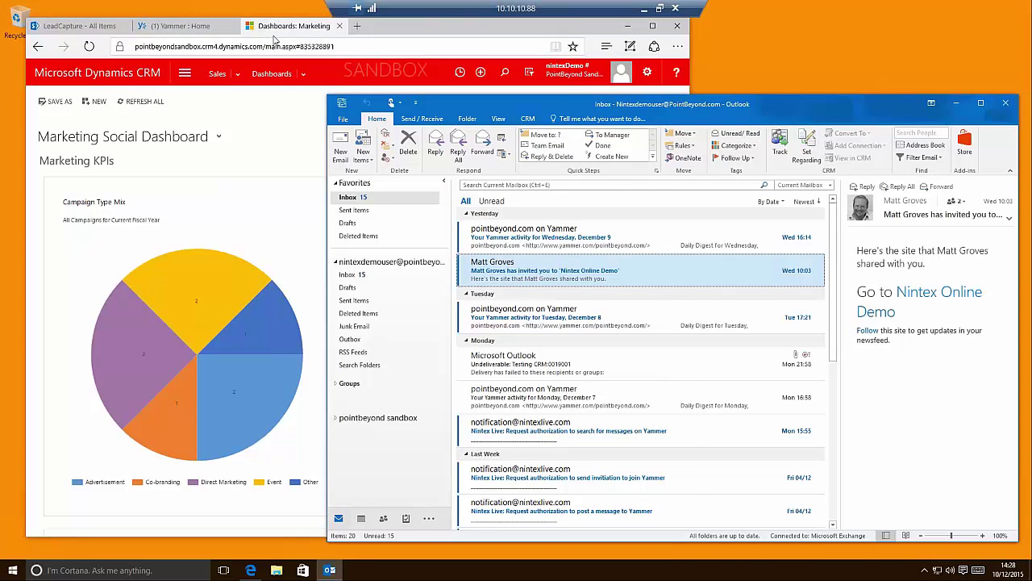
{"action": "left_click", "coordinate": [52, 29]}
{"action": "left_click", "coordinate": [51, 29]}
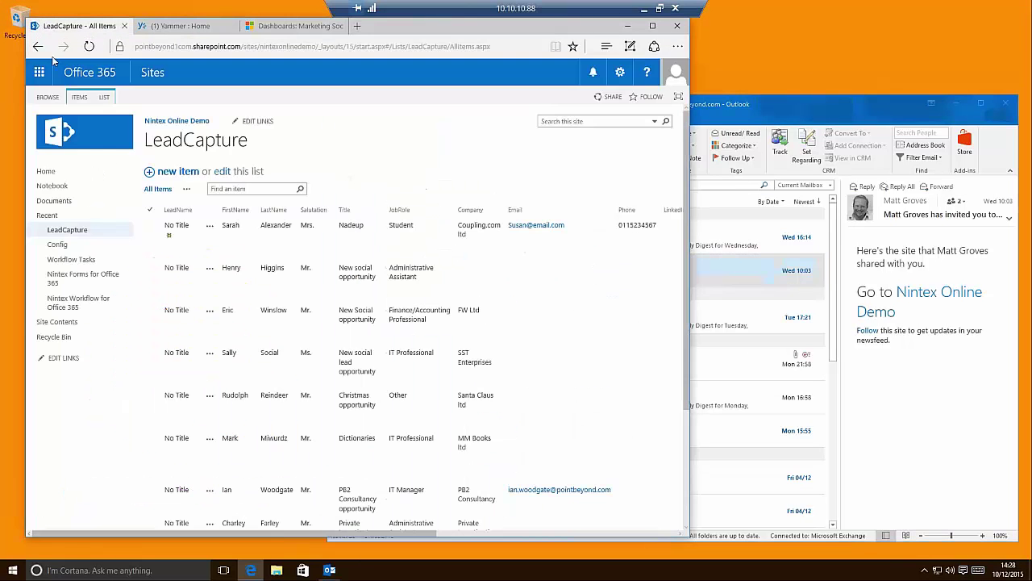
{"action": "left_click", "coordinate": [74, 232]}
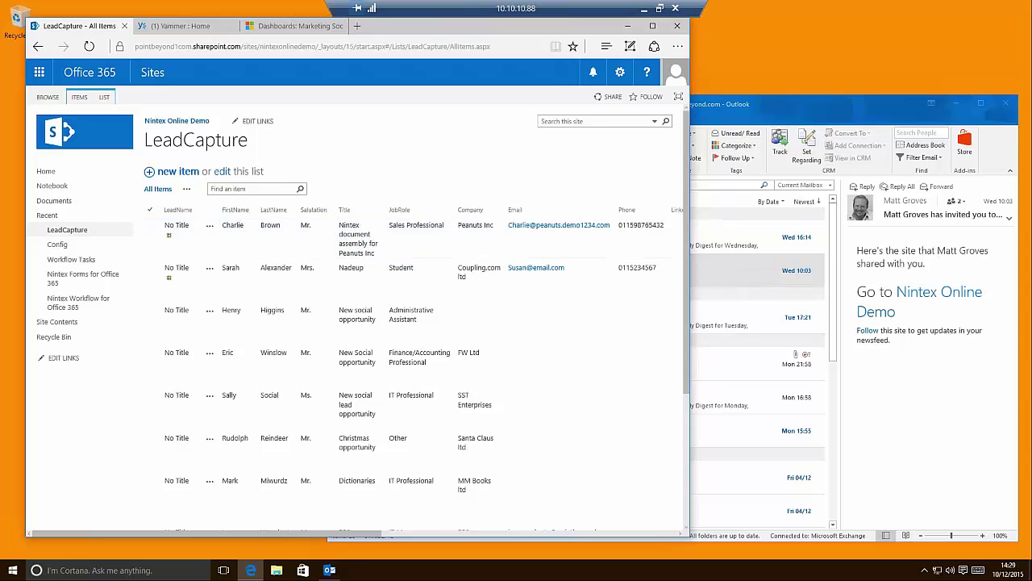
Widen the browser window and open the Register New Sales Lead WF status of the Peanuts Inc lead
{"action": "left_click_drag", "start_coordinate": [690, 250], "coordinate": [978, 251]}
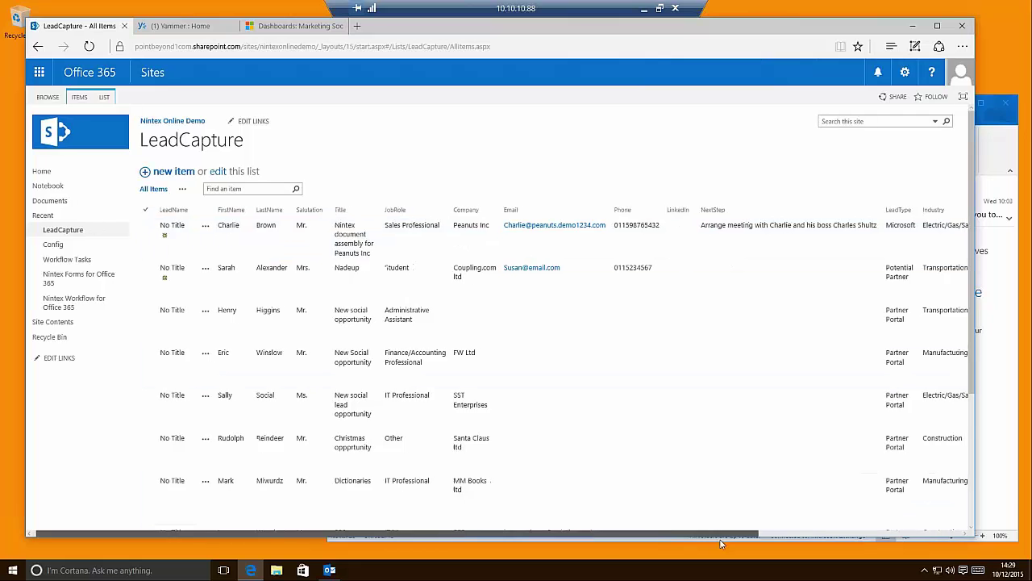
{"action": "left_click_drag", "start_coordinate": [613, 534], "coordinate": [806, 538]}
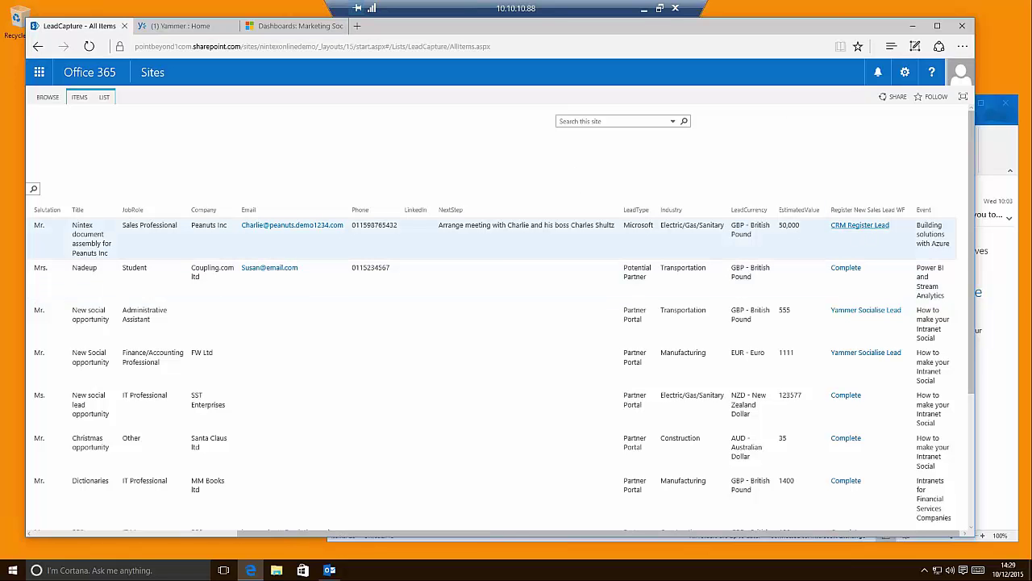
{"action": "left_click", "coordinate": [874, 230]}
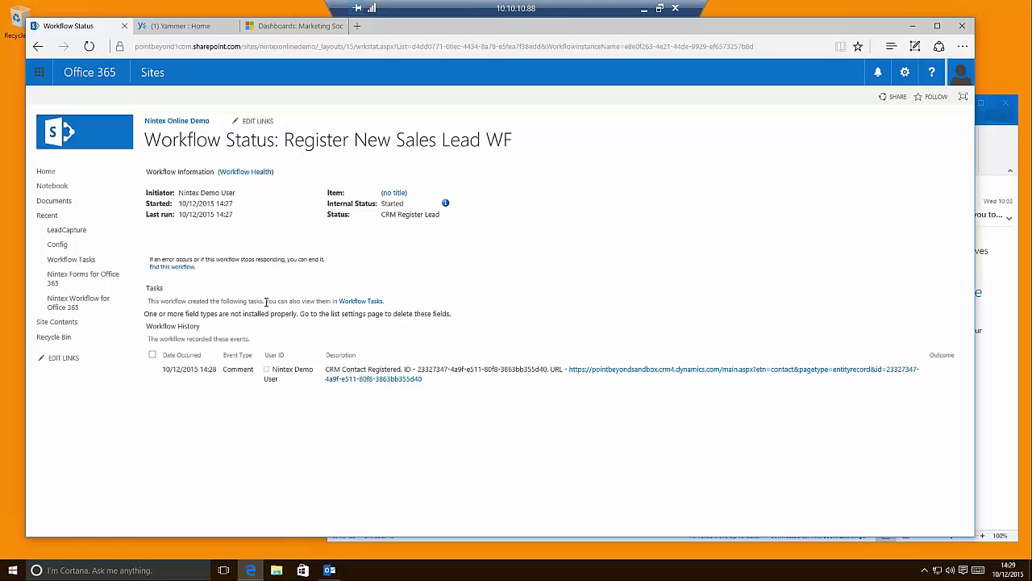
Switch to Dynamics CRM and open the Peanuts Inc lead record from the sales leads
{"action": "left_click", "coordinate": [295, 25]}
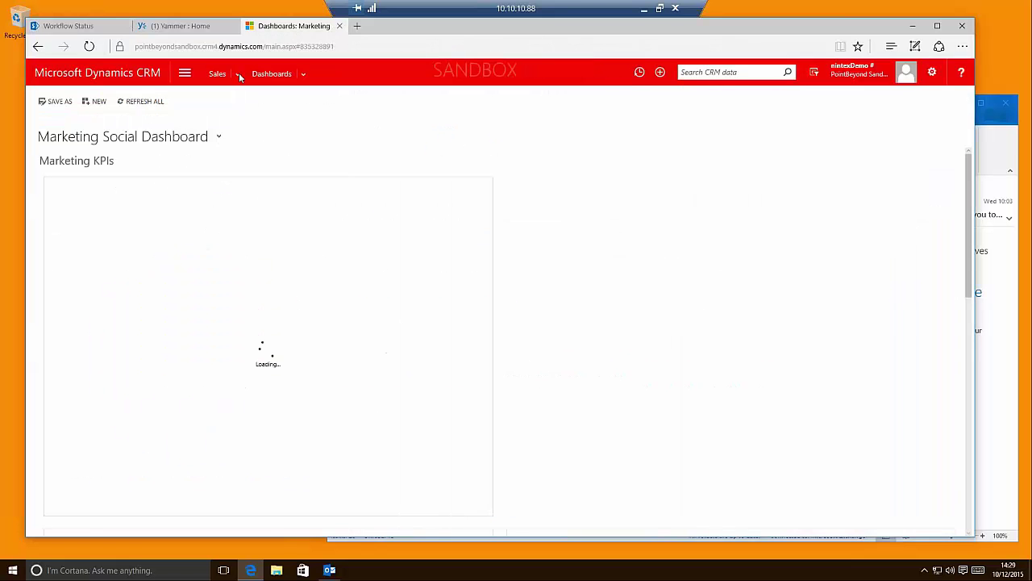
{"action": "left_click", "coordinate": [239, 74]}
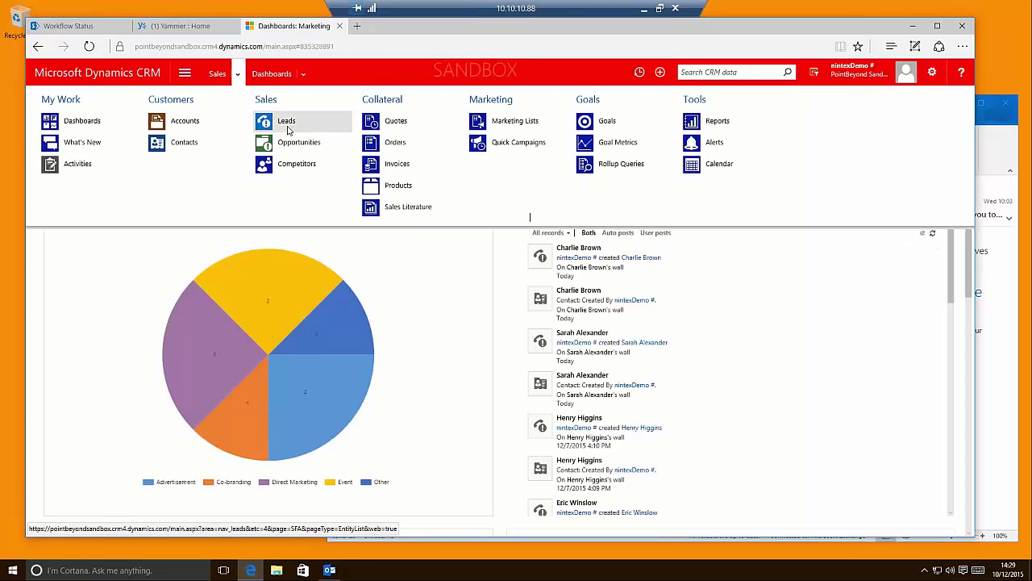
{"action": "left_click", "coordinate": [287, 130]}
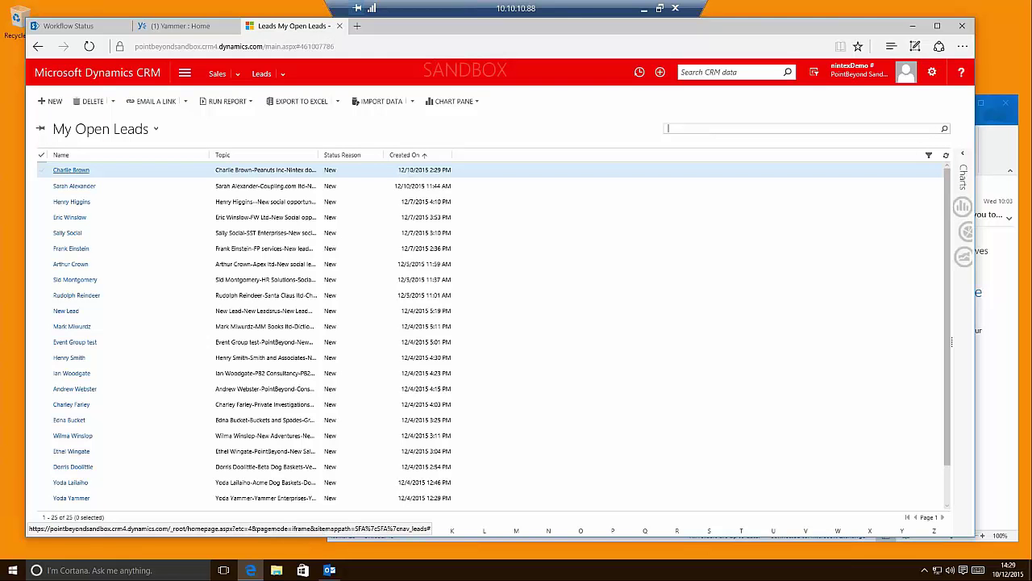
{"action": "left_click", "coordinate": [79, 176]}
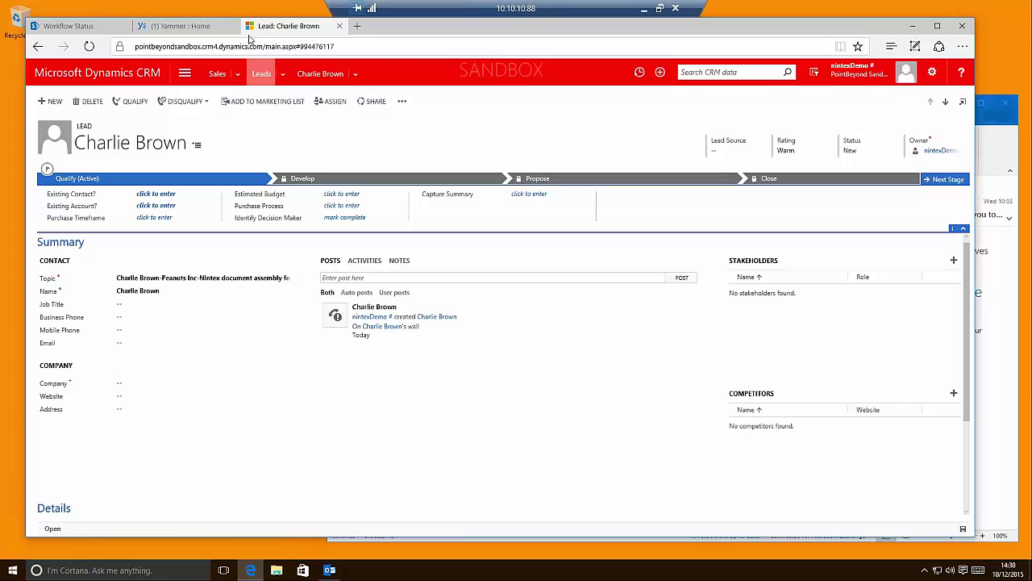
Return to the LeadCapture list and check the workflow stage of the Peanuts Inc lead
{"action": "left_click", "coordinate": [64, 27]}
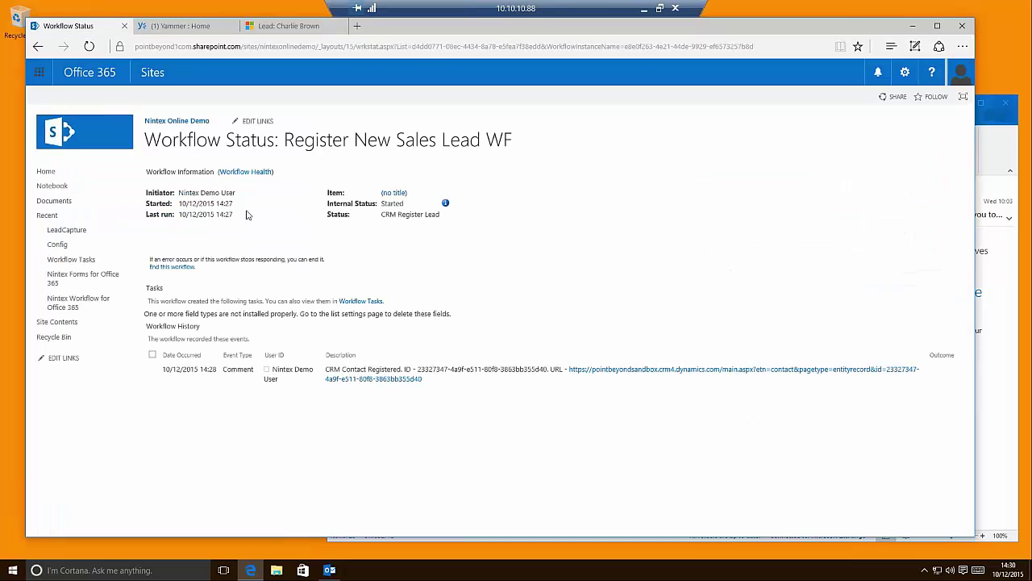
{"action": "left_click", "coordinate": [69, 231]}
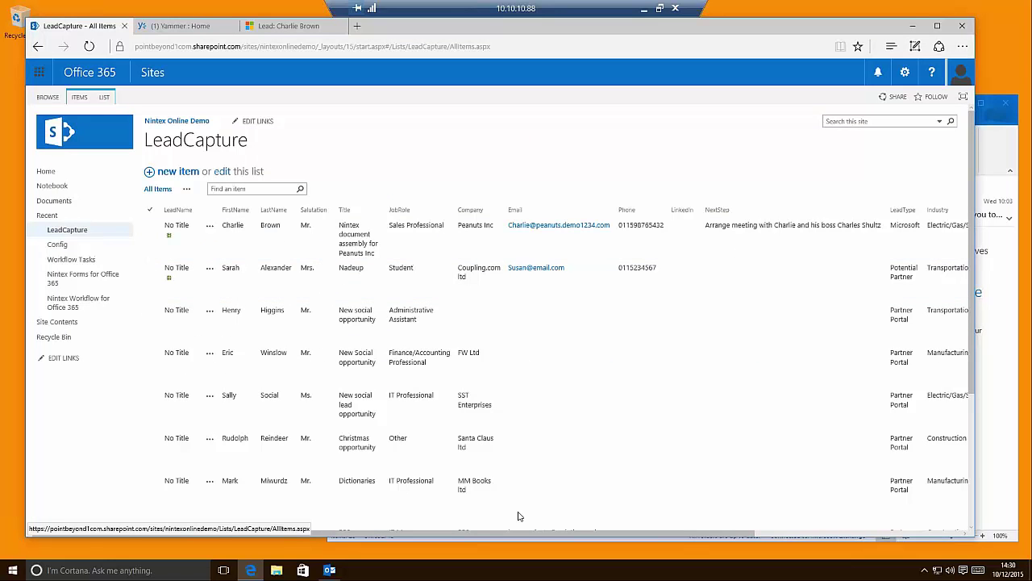
{"action": "left_click_drag", "start_coordinate": [520, 534], "coordinate": [689, 542]}
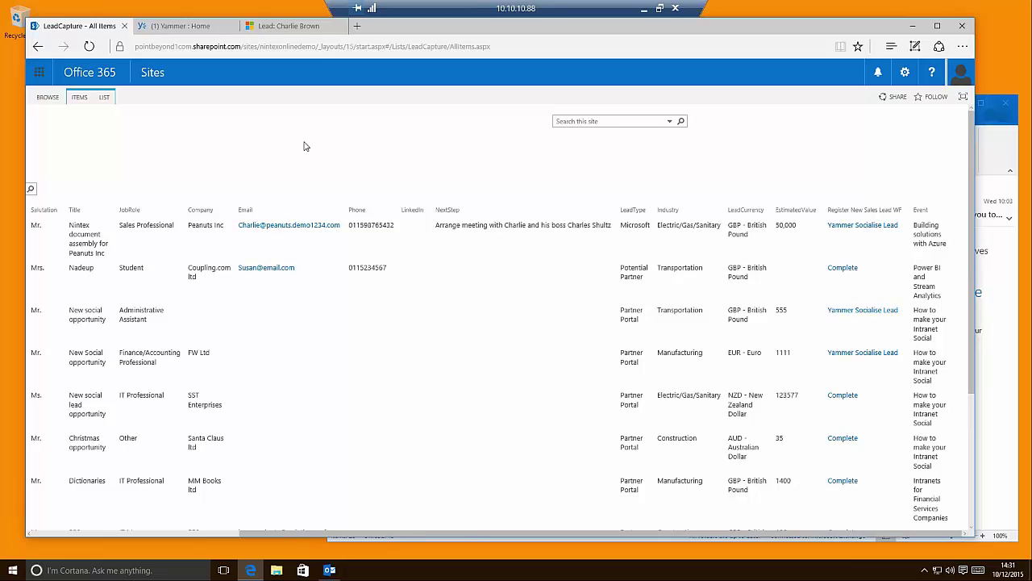
Browse the conversations of the Yammer group "Non-work stuff and Demo safe content" and collapse the Online Now list
{"action": "left_click", "coordinate": [182, 29]}
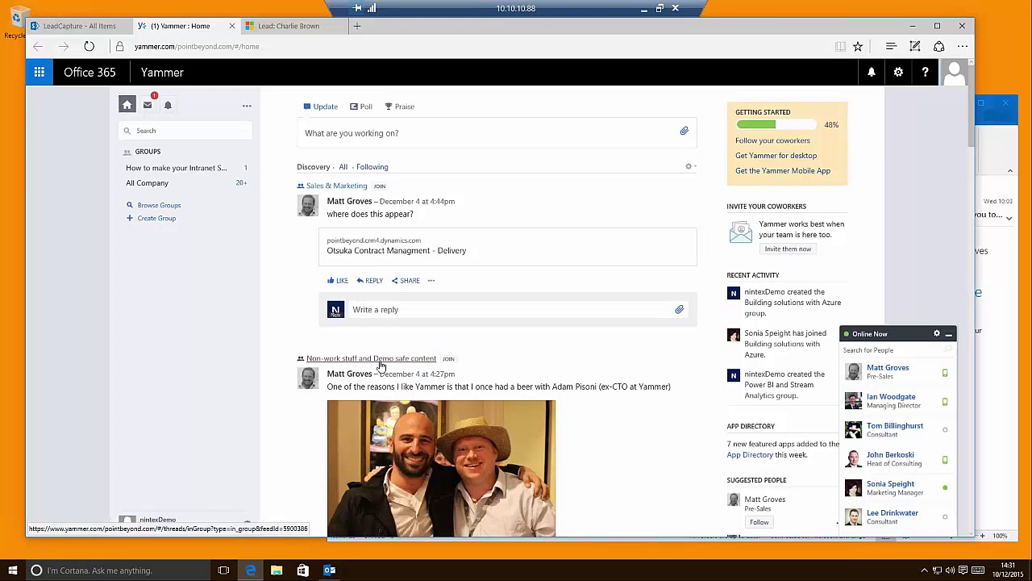
{"action": "left_click", "coordinate": [314, 358]}
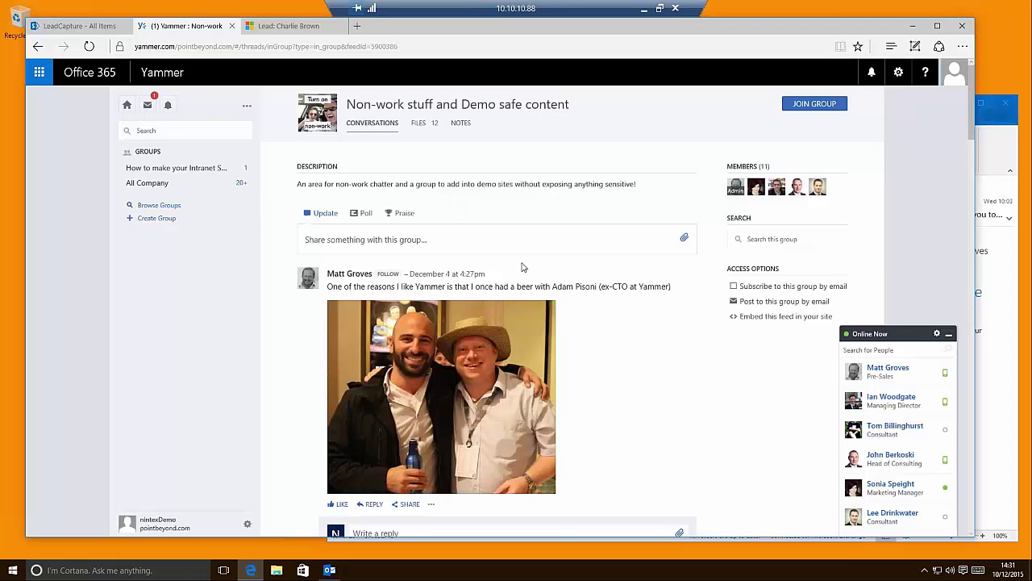
{"action": "scroll", "coordinate": [522, 267], "scroll_direction": "down", "scroll_amount": 5}
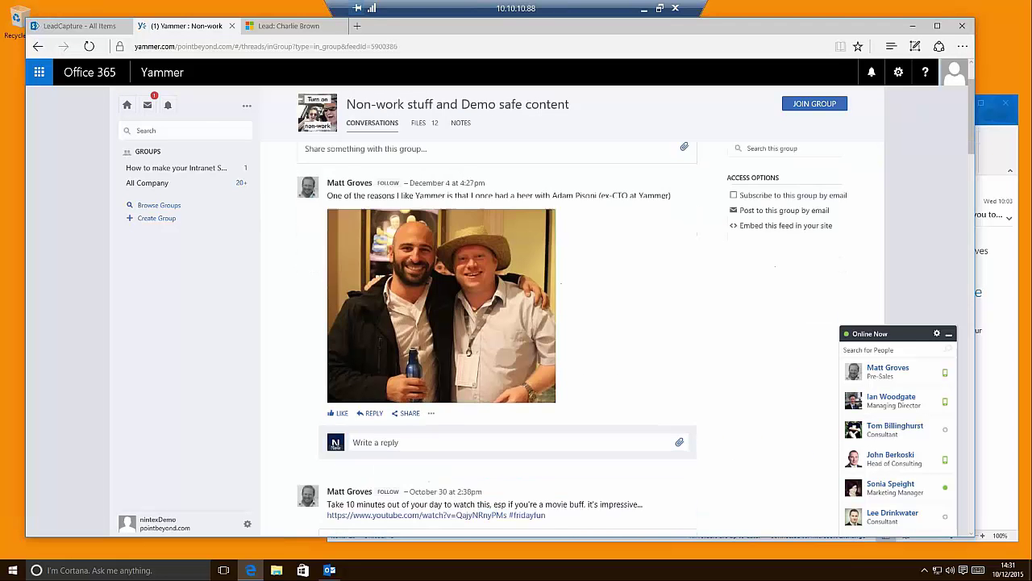
{"action": "scroll", "coordinate": [564, 386], "scroll_direction": "down", "scroll_amount": 5}
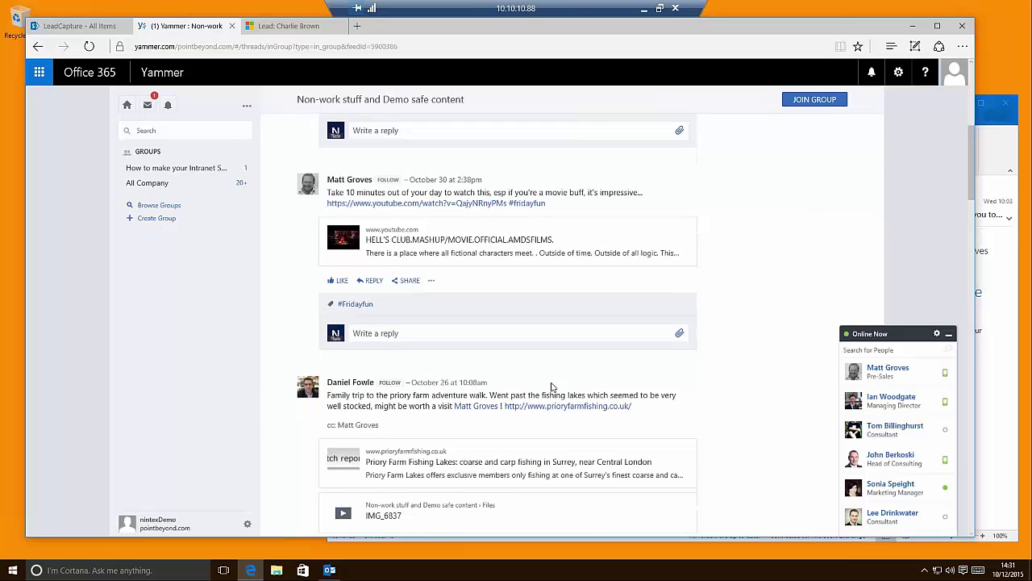
{"action": "scroll", "coordinate": [572, 385], "scroll_direction": "down", "scroll_amount": 4}
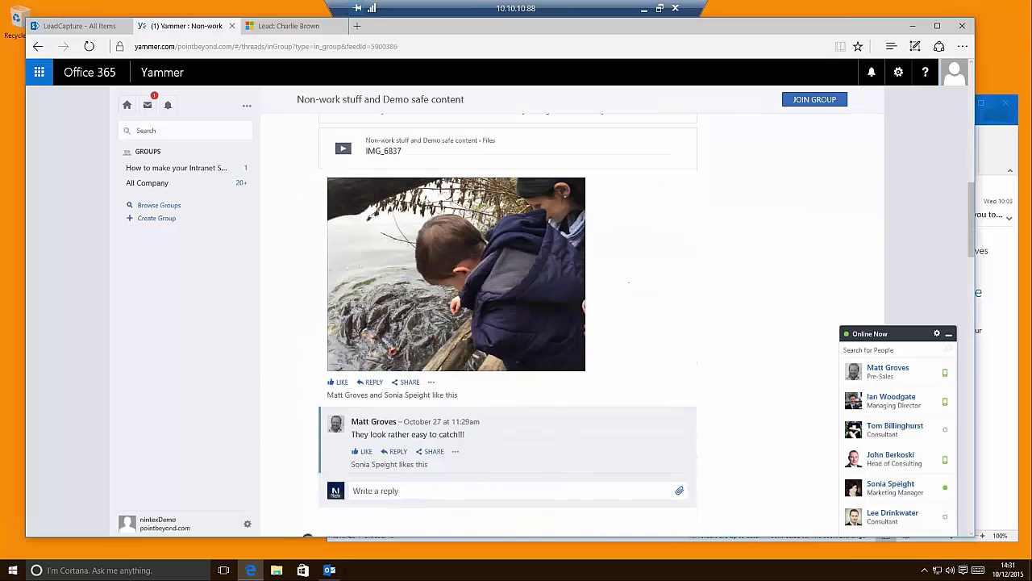
{"action": "scroll", "coordinate": [634, 377], "scroll_direction": "up", "scroll_amount": 6}
{"action": "scroll", "coordinate": [633, 380], "scroll_direction": "down", "scroll_amount": 1}
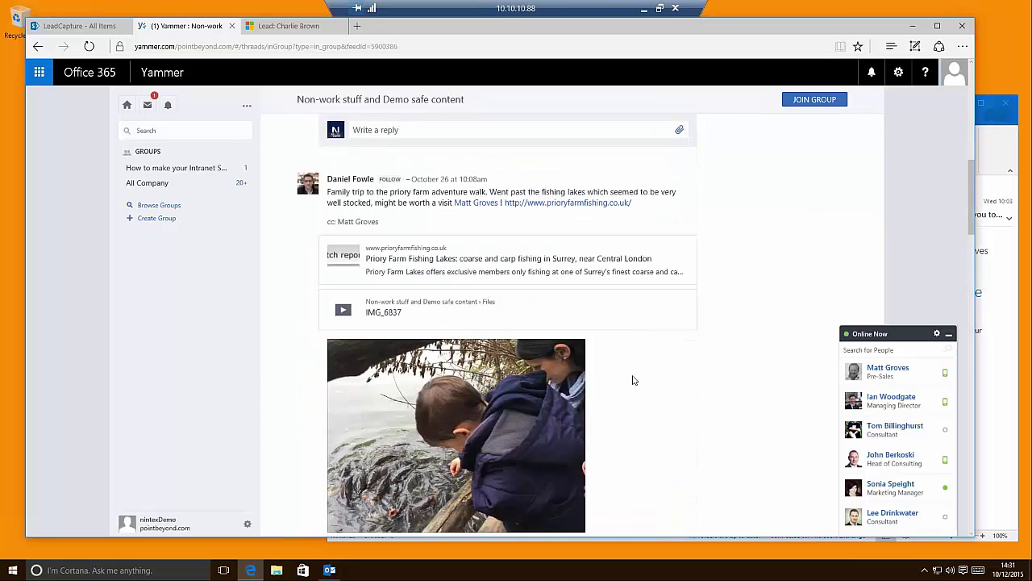
{"action": "scroll", "coordinate": [633, 380], "scroll_direction": "up", "scroll_amount": 2}
{"action": "scroll", "coordinate": [618, 379], "scroll_direction": "up", "scroll_amount": 8}
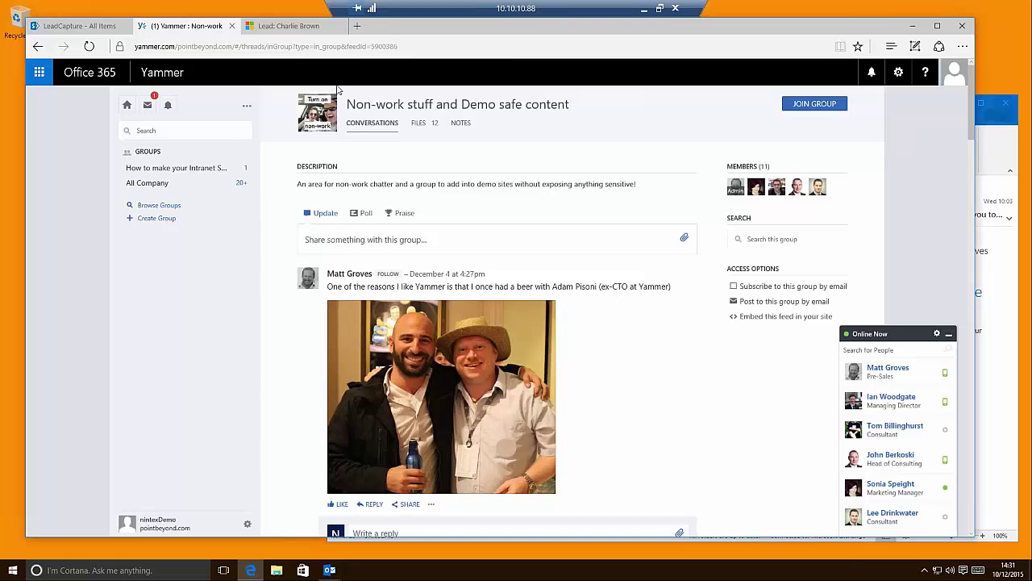
{"action": "left_click", "coordinate": [950, 333]}
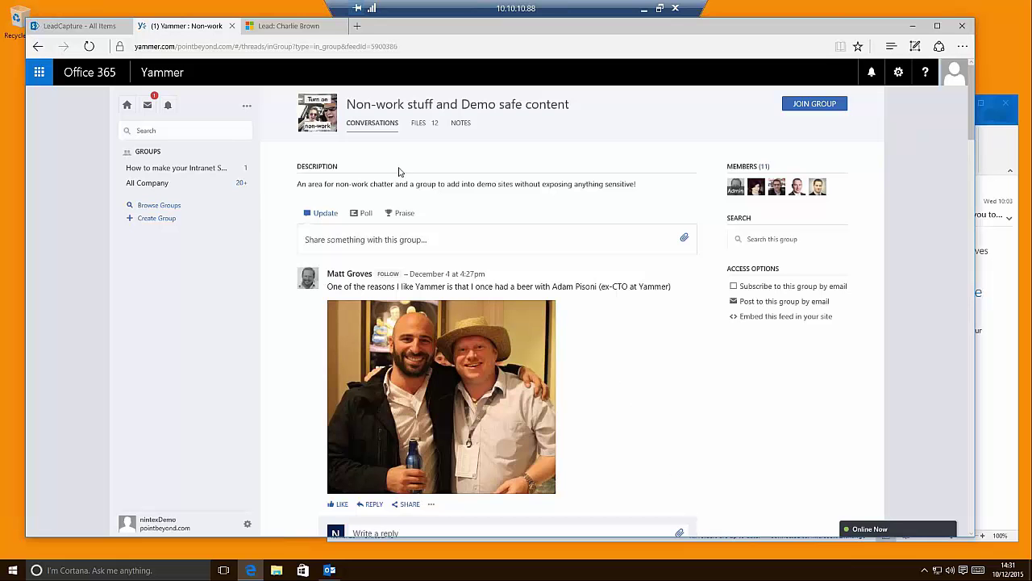
Go back from Yammer to the LeadCapture list to recheck the new lead's workflow progress
{"action": "left_click", "coordinate": [63, 29]}
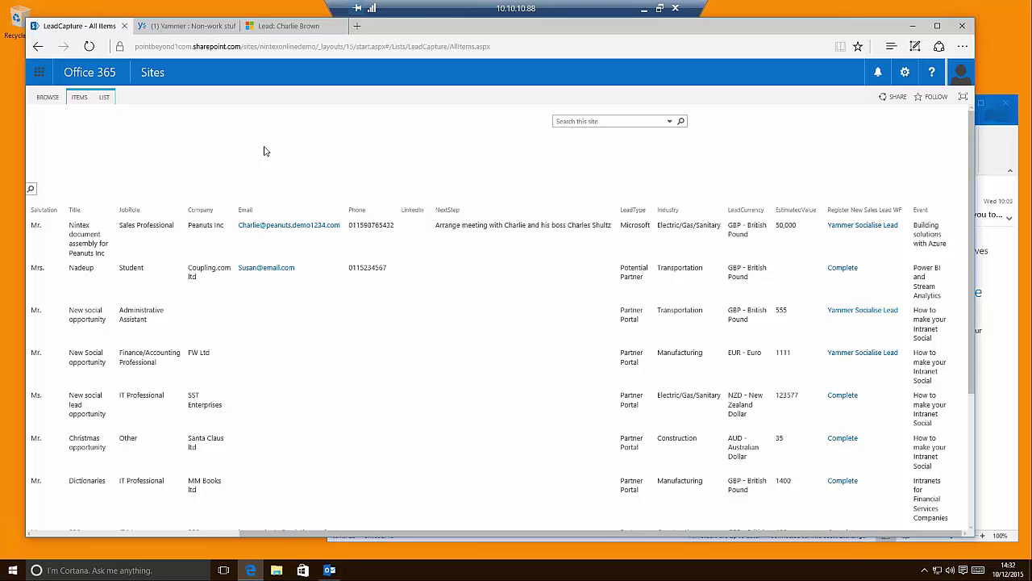
Leave the remote session and refresh the LeadCapture list in the local Internet Explorer window to show the Peanuts Inc lead
{"action": "left_click", "coordinate": [646, 11]}
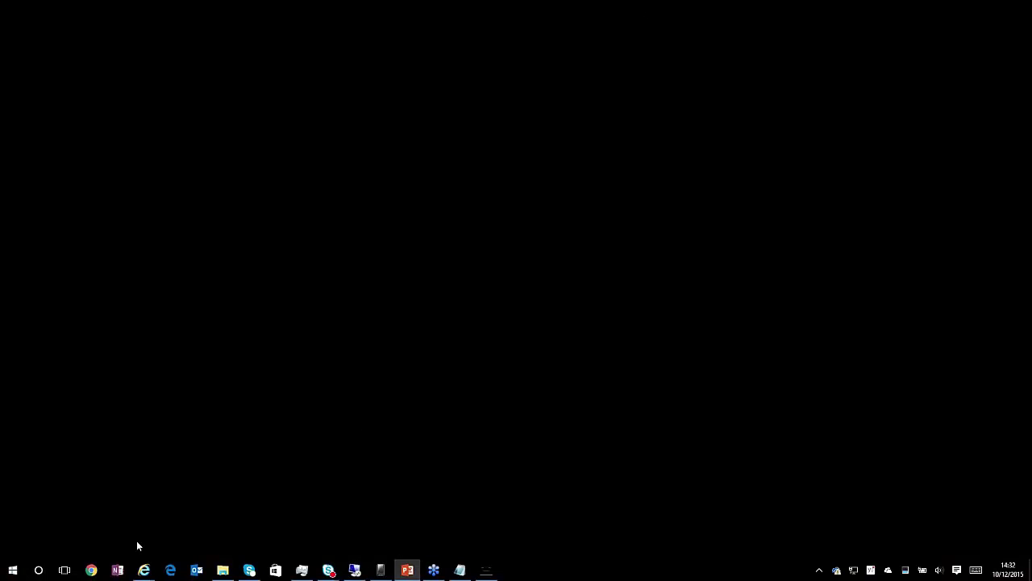
{"action": "mouse_move", "coordinate": [143, 569]}
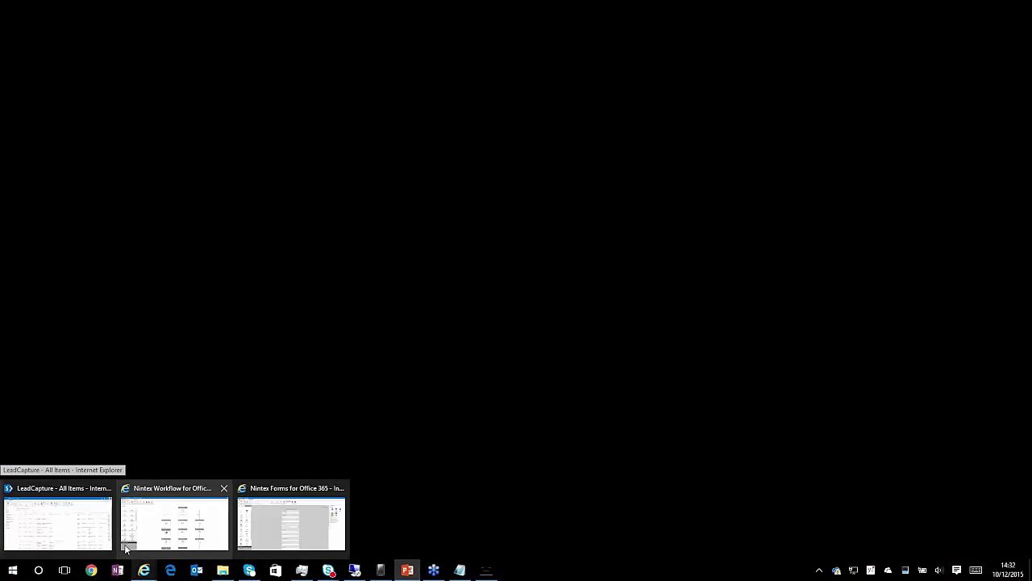
{"action": "left_click", "coordinate": [63, 525]}
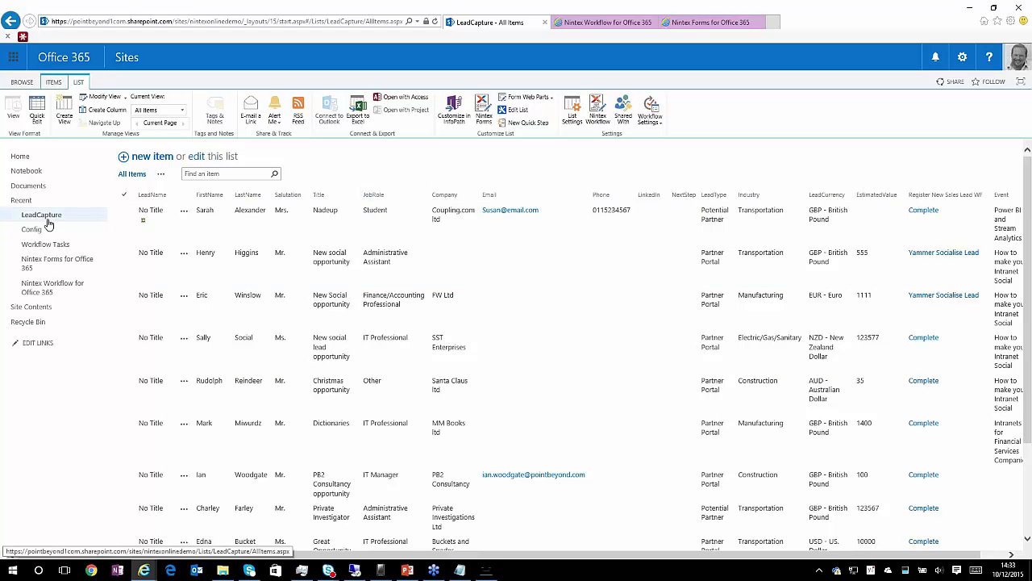
{"action": "key", "text": "F5"}
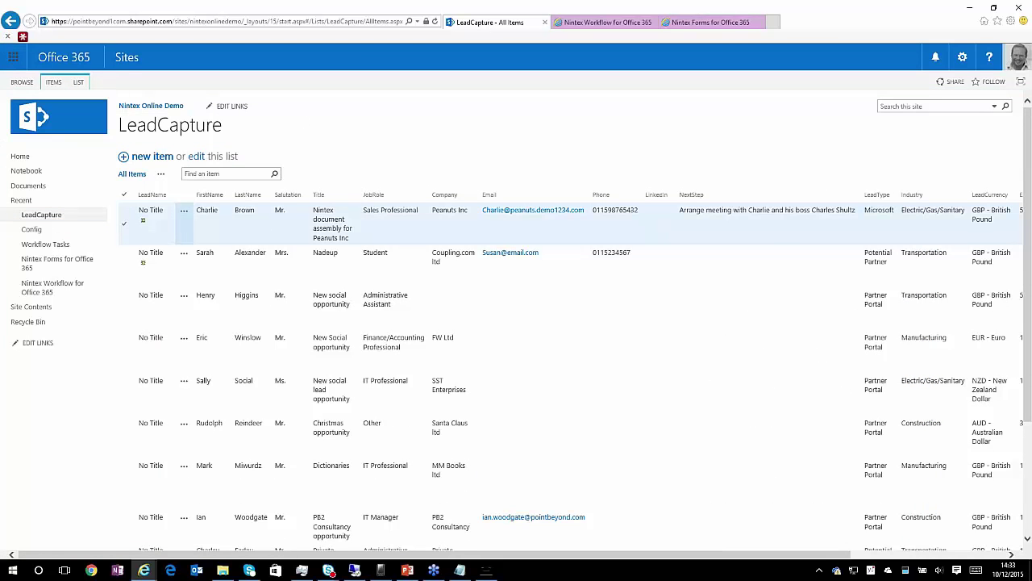
Launch Nintex Forms from the LeadCapture list and switch to the form designer that is already loaded
{"action": "left_click", "coordinate": [79, 82]}
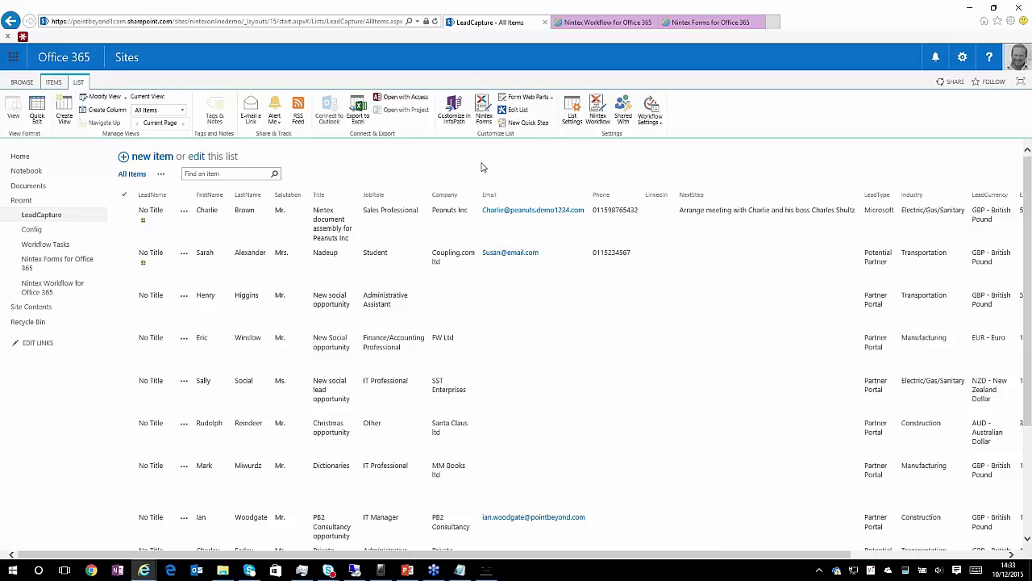
{"action": "left_click", "coordinate": [485, 117]}
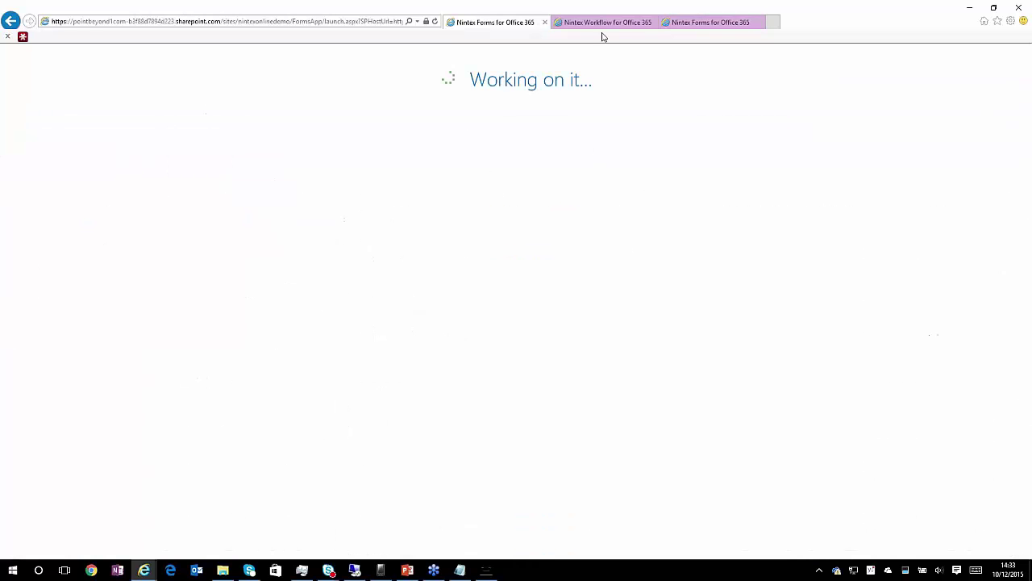
{"action": "left_click", "coordinate": [729, 21]}
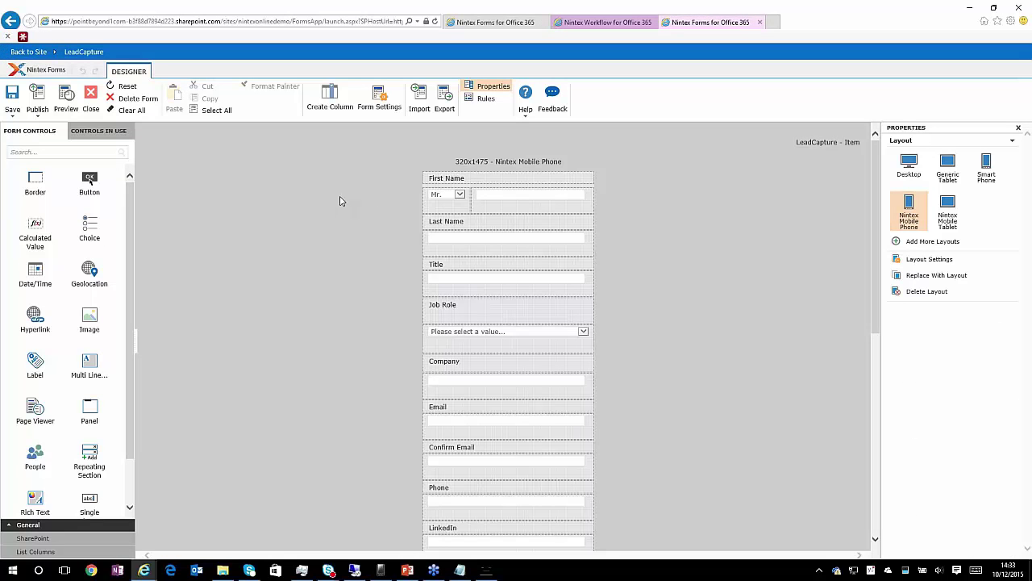
Review the LeadCapture form's Desktop layout and its Nintex Mobile Tablet layout from the first field down to the form buttons
{"action": "left_click", "coordinate": [914, 162]}
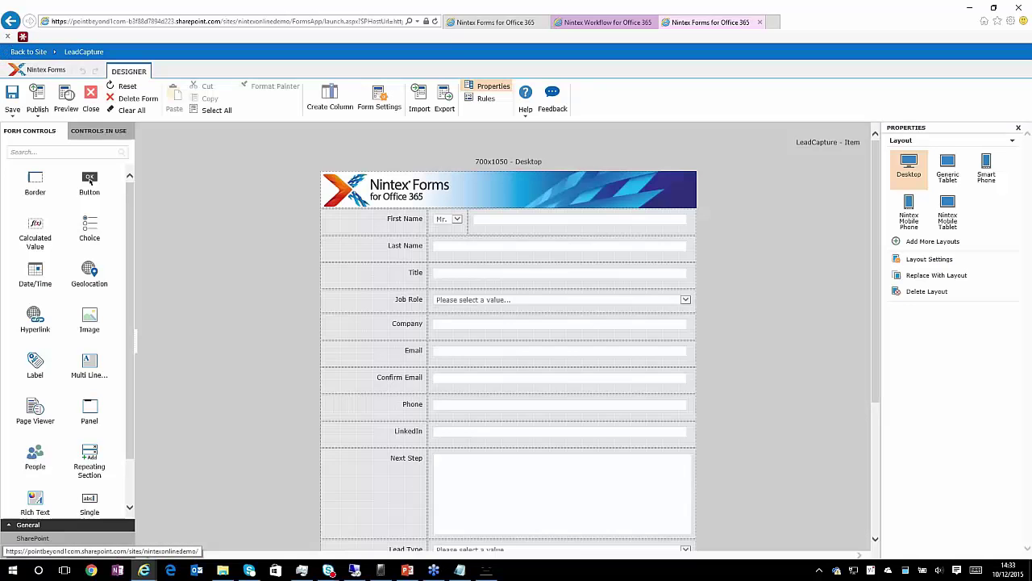
{"action": "scroll", "coordinate": [493, 382], "scroll_direction": "down", "scroll_amount": 5}
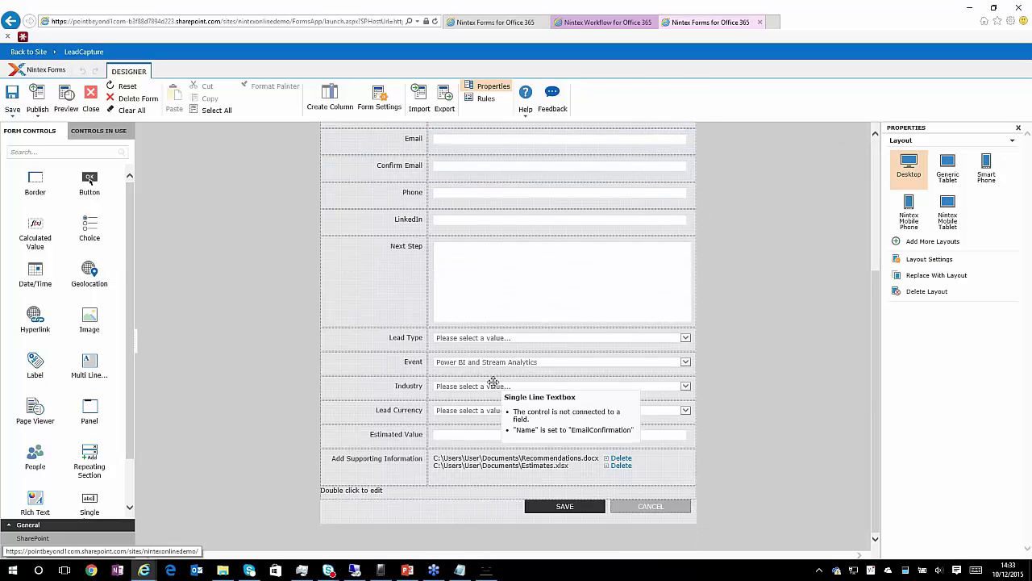
{"action": "left_click", "coordinate": [948, 208]}
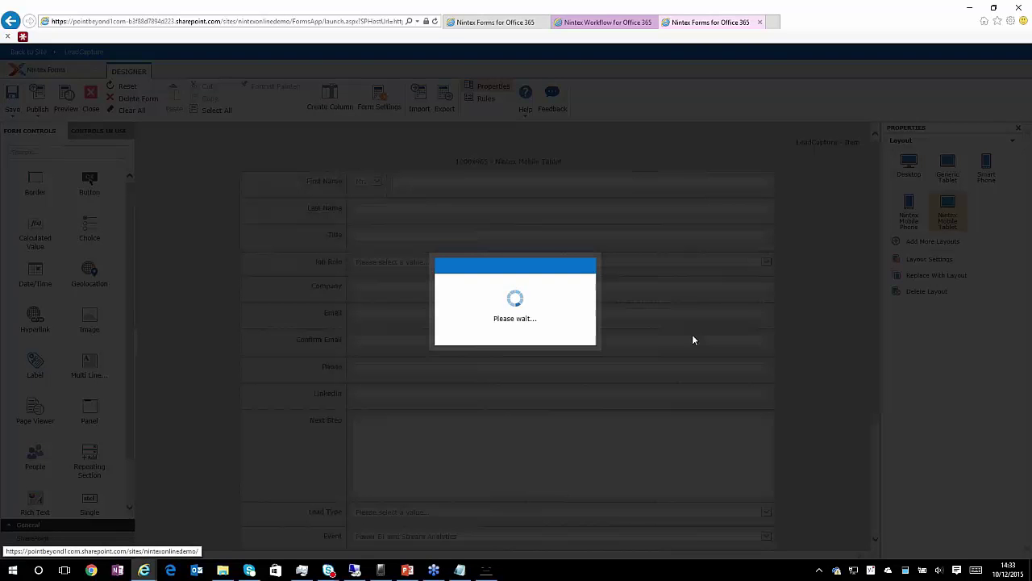
{"action": "scroll", "coordinate": [524, 367], "scroll_direction": "down", "scroll_amount": 3}
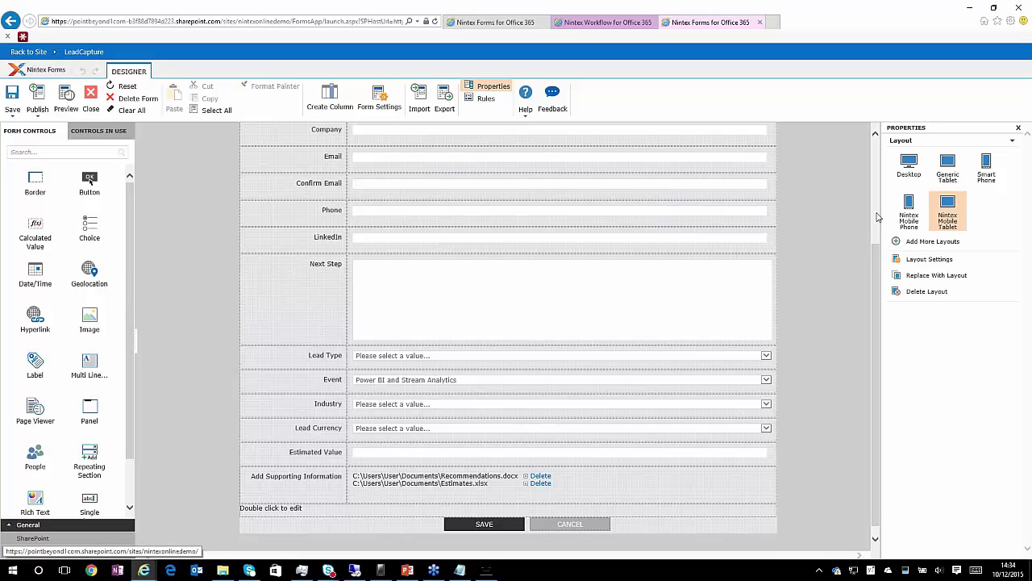
{"action": "scroll", "coordinate": [875, 234], "scroll_direction": "up", "scroll_amount": 2}
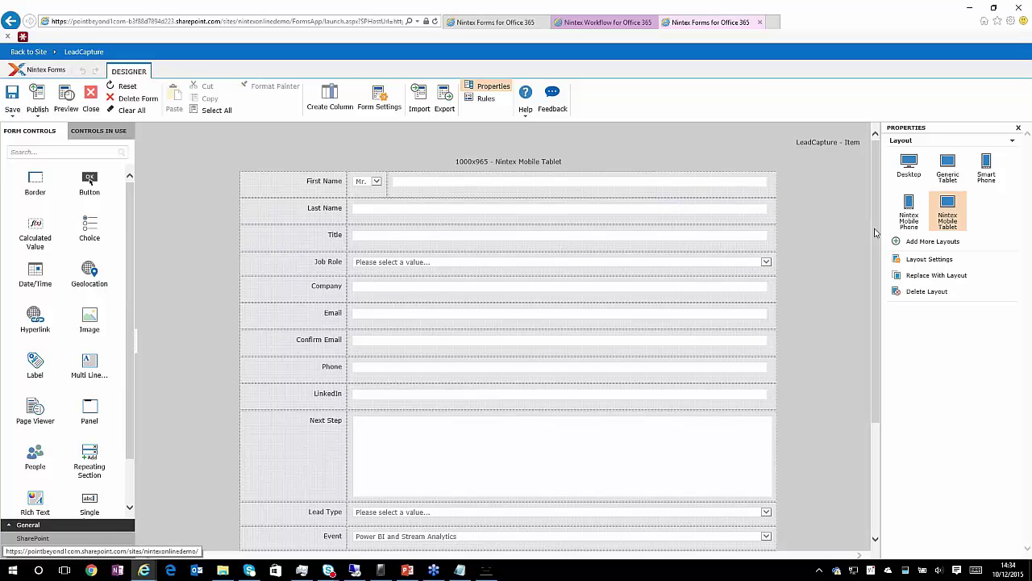
Switch to the LeadCapture workflow in Nintex Workflow and examine the state machine with its CRM, Yammer and notification states
{"action": "left_click", "coordinate": [607, 23]}
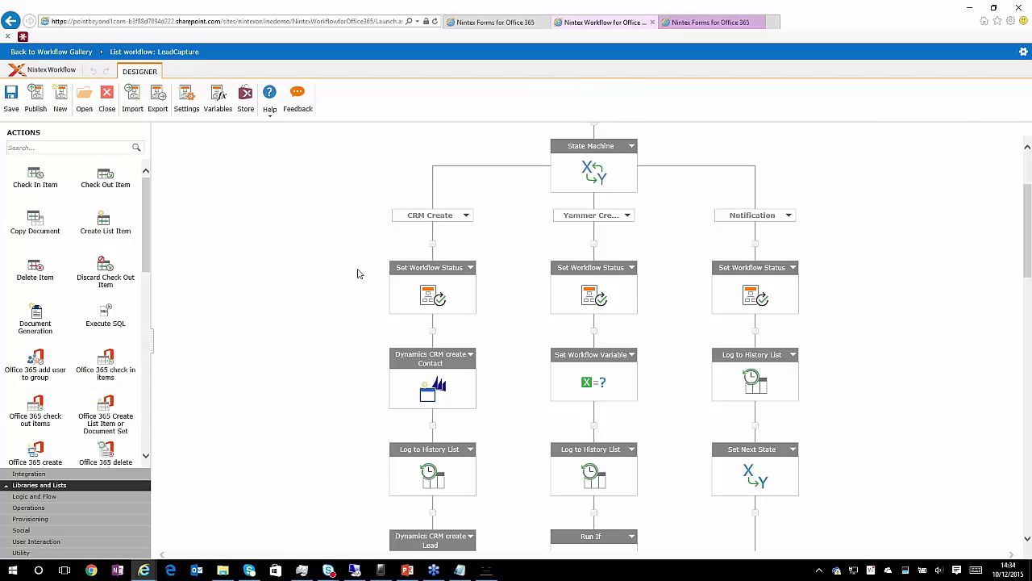
{"action": "scroll", "coordinate": [359, 274], "scroll_direction": "up", "scroll_amount": 3}
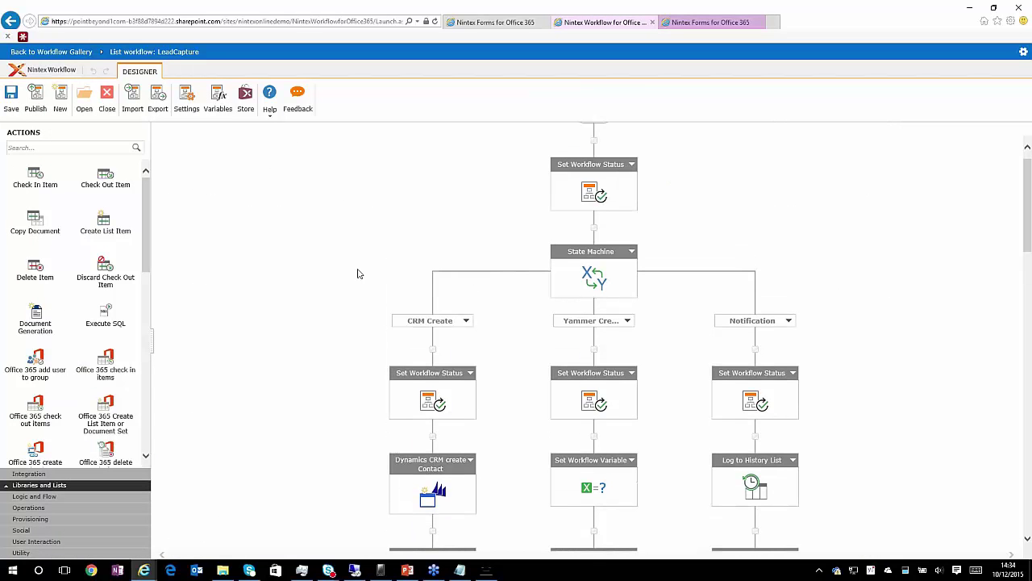
{"action": "scroll", "coordinate": [359, 274], "scroll_direction": "up", "scroll_amount": 1}
{"action": "scroll", "coordinate": [359, 275], "scroll_direction": "down", "scroll_amount": 1}
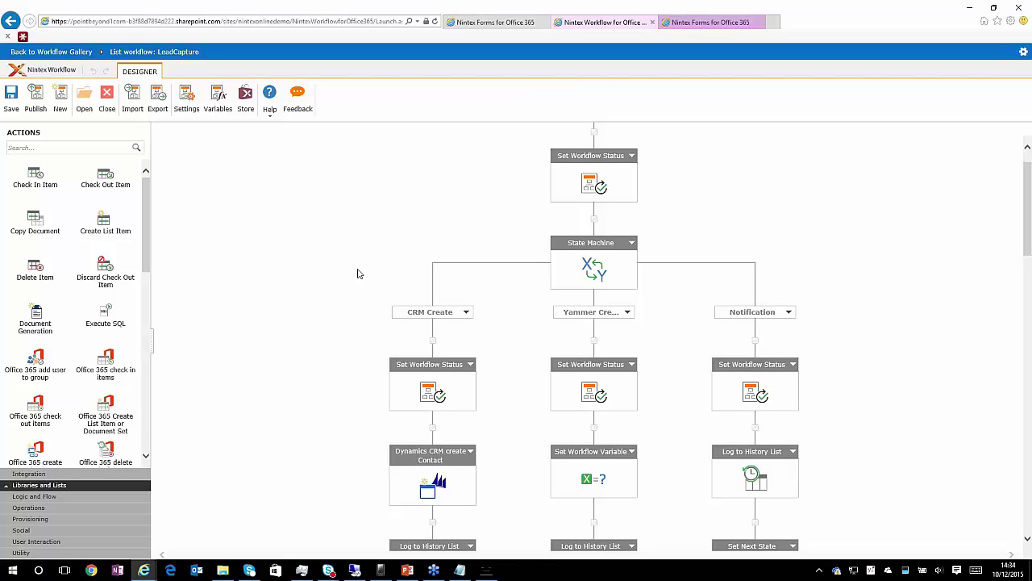
{"action": "scroll", "coordinate": [359, 274], "scroll_direction": "down", "scroll_amount": 2}
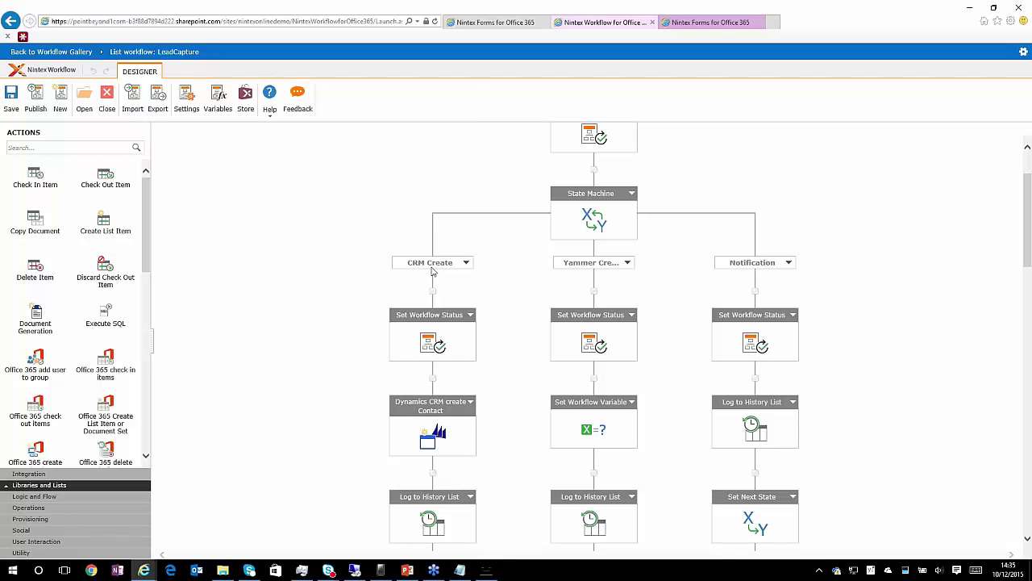
{"action": "scroll", "coordinate": [509, 351], "scroll_direction": "down", "scroll_amount": 1}
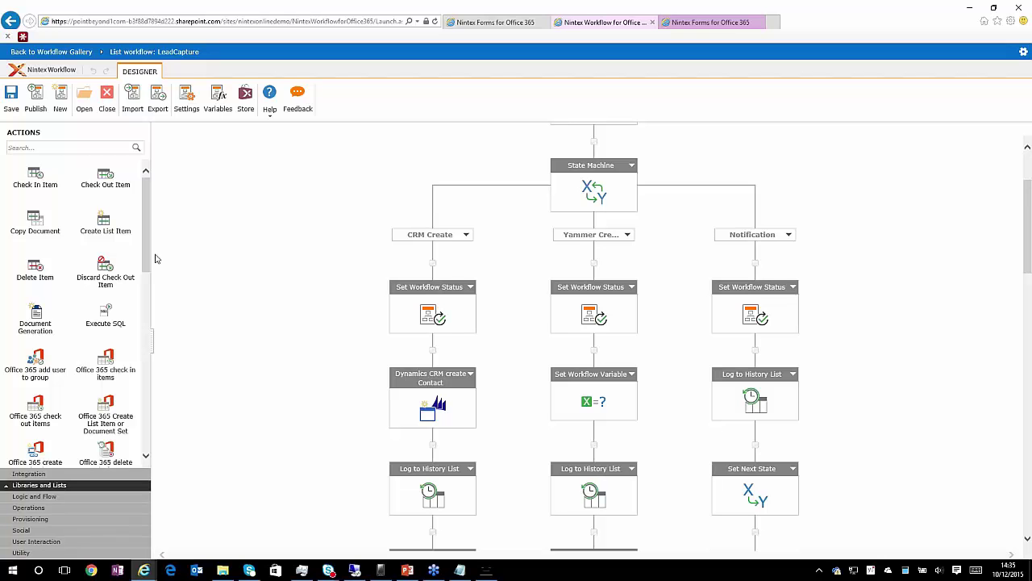
Display the Integration actions and examine the CRM Create branch with its Dynamics CRM contact and lead actions
{"action": "left_click", "coordinate": [63, 474]}
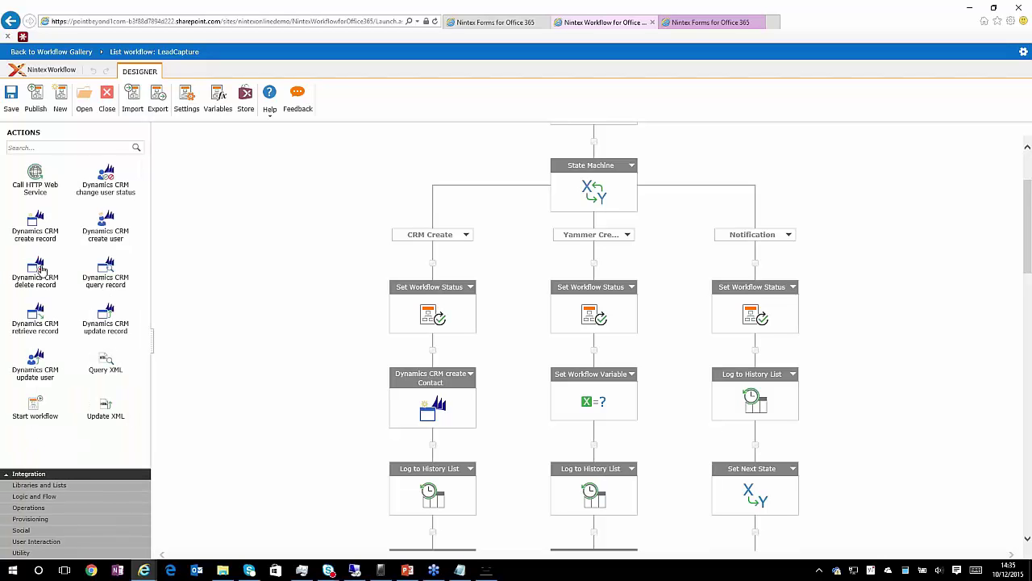
{"action": "left_click_drag", "start_coordinate": [52, 242], "coordinate": [50, 205]}
{"action": "scroll", "coordinate": [346, 415], "scroll_direction": "down", "scroll_amount": 3}
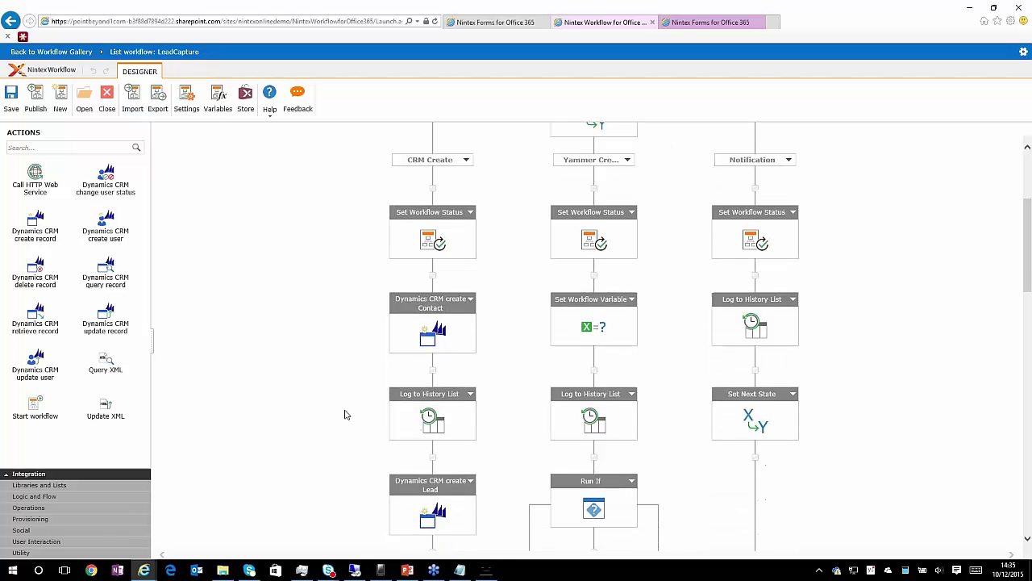
{"action": "scroll", "coordinate": [362, 452], "scroll_direction": "down", "scroll_amount": 4}
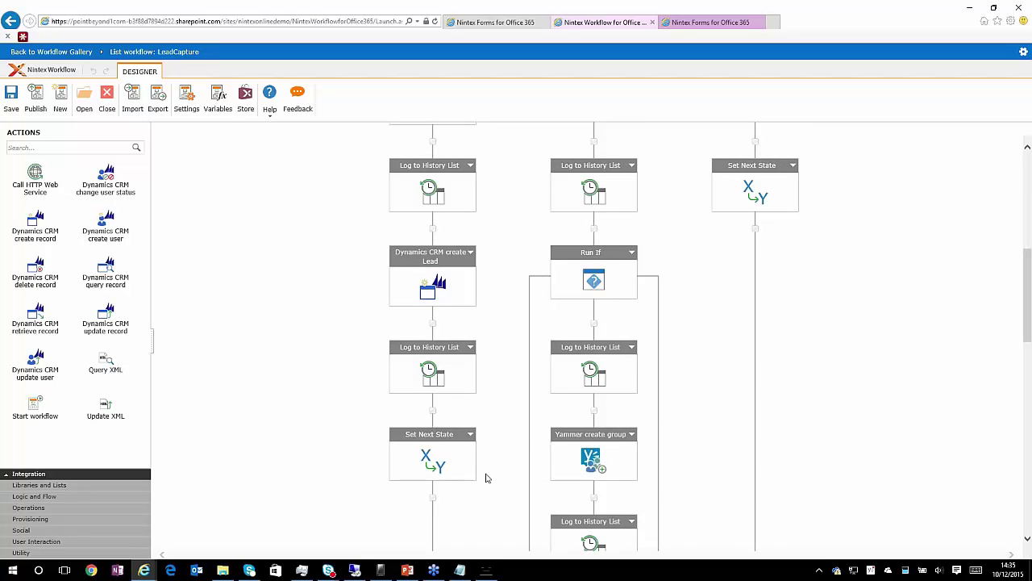
{"action": "scroll", "coordinate": [508, 458], "scroll_direction": "down", "scroll_amount": 2}
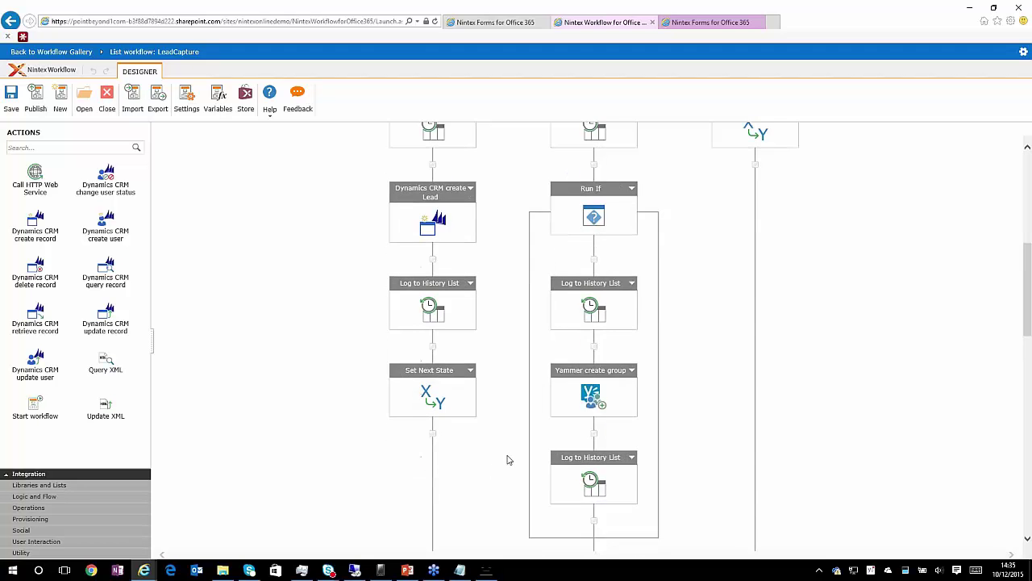
{"action": "scroll", "coordinate": [508, 460], "scroll_direction": "up", "scroll_amount": 7}
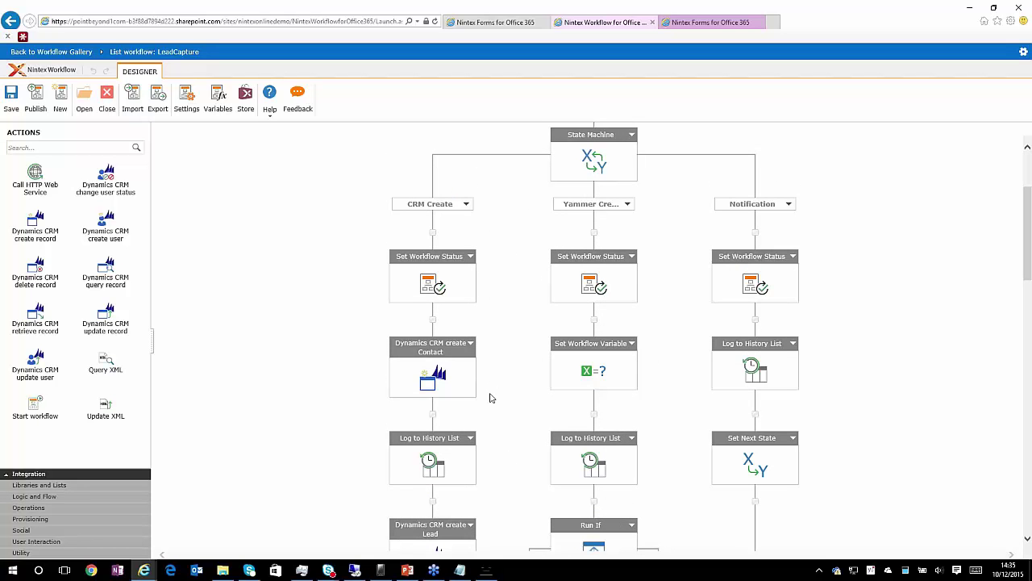
Examine the Yammer branch with its Run If condition and group creation action, and the start of the Notification branch
{"action": "scroll", "coordinate": [524, 419], "scroll_direction": "down", "scroll_amount": 1}
{"action": "scroll", "coordinate": [525, 420], "scroll_direction": "down", "scroll_amount": 3}
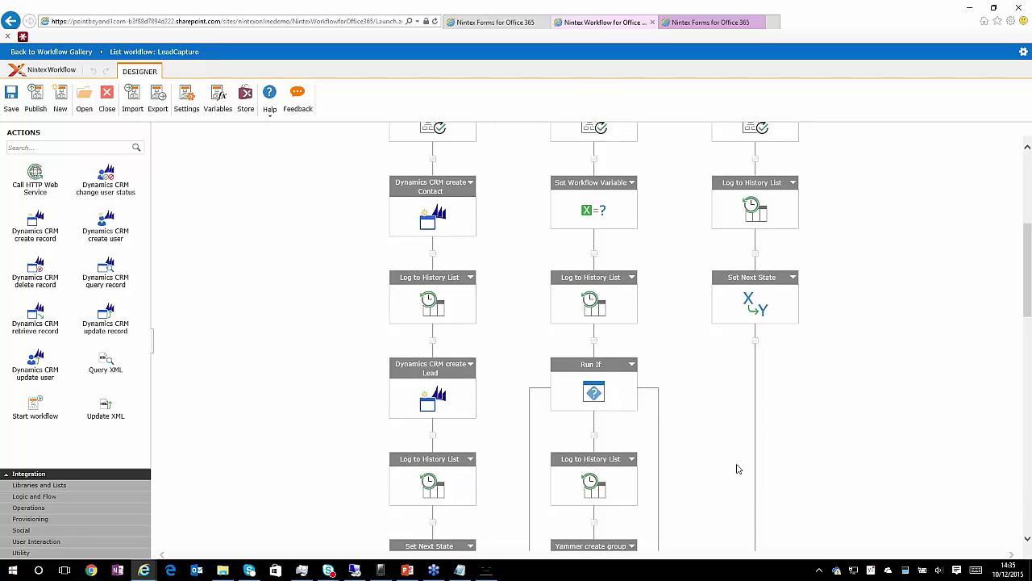
{"action": "scroll", "coordinate": [737, 467], "scroll_direction": "down", "scroll_amount": 2}
{"action": "scroll", "coordinate": [721, 420], "scroll_direction": "down", "scroll_amount": 1}
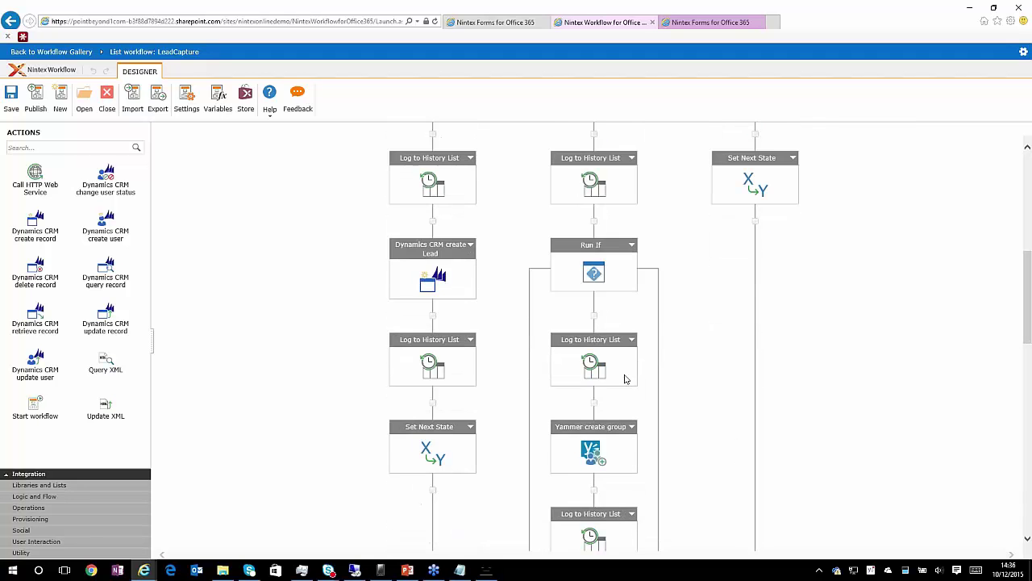
{"action": "scroll", "coordinate": [711, 403], "scroll_direction": "down", "scroll_amount": 1}
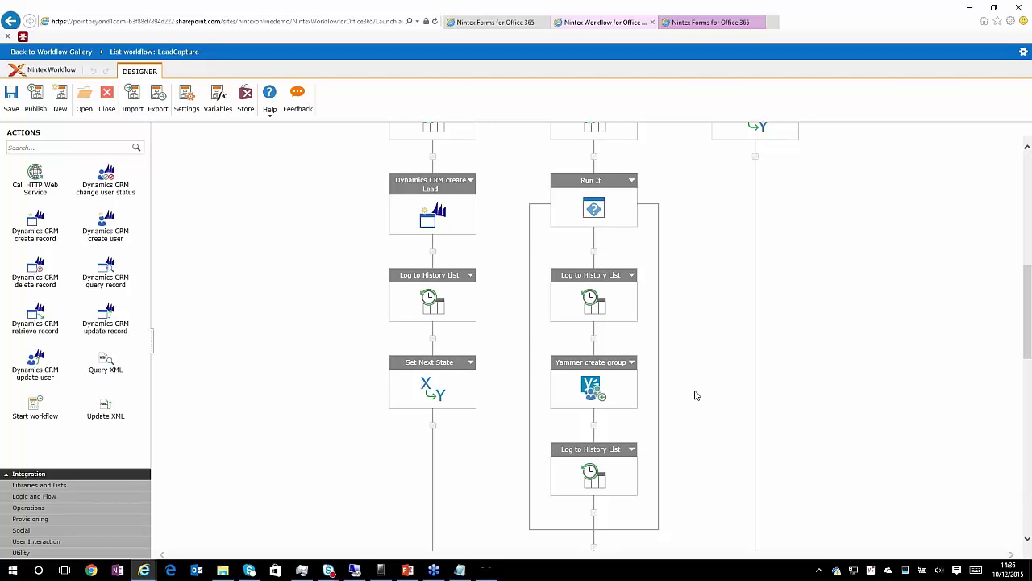
{"action": "scroll", "coordinate": [692, 390], "scroll_direction": "up", "scroll_amount": 6}
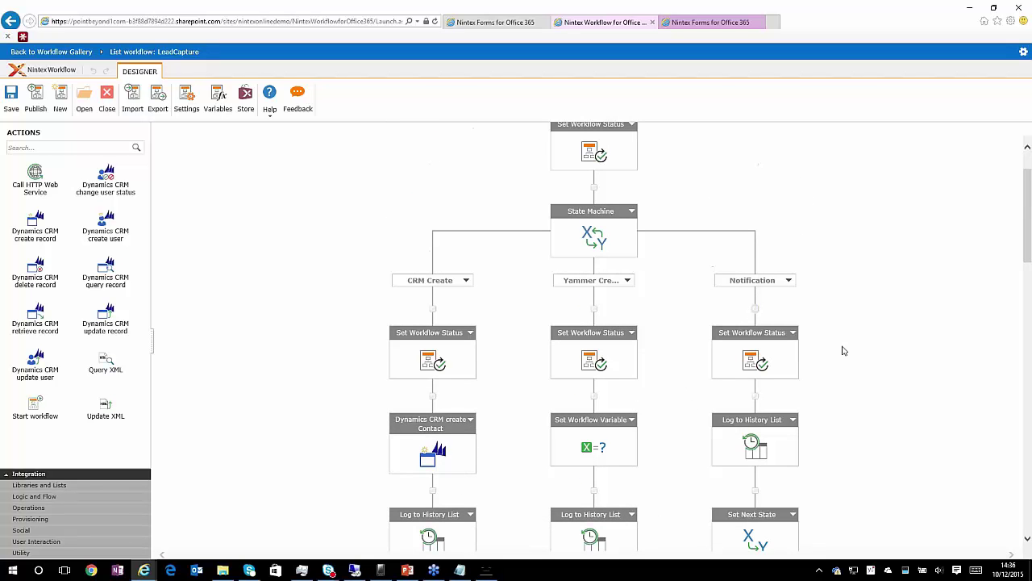
{"action": "scroll", "coordinate": [847, 440], "scroll_direction": "down", "scroll_amount": 1}
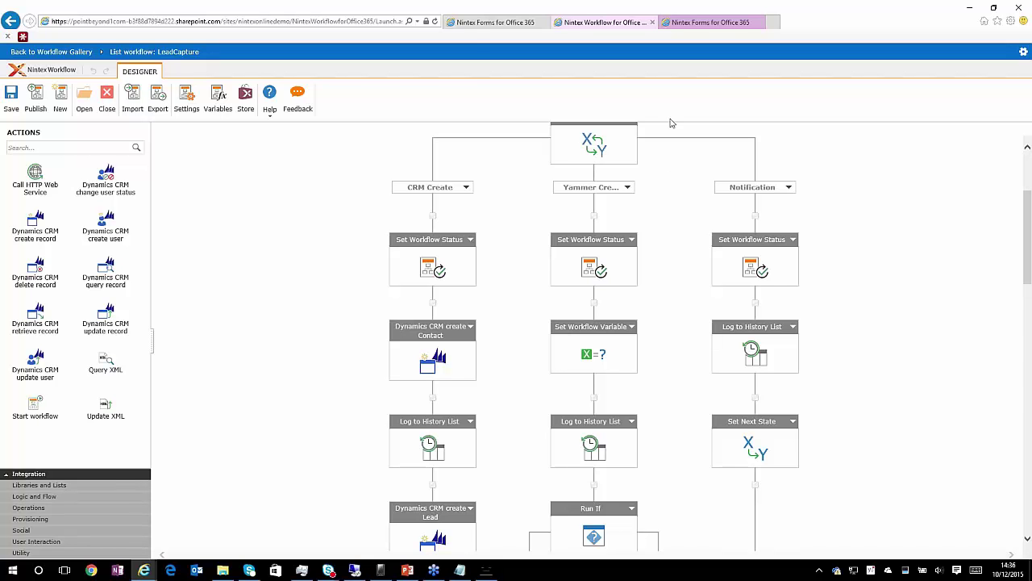
Return to the remote desktop session, open the Peanuts Inc lead's workflow status and review the Yammer entries in its history
{"action": "left_click", "coordinate": [971, 7]}
{"action": "left_click", "coordinate": [355, 570]}
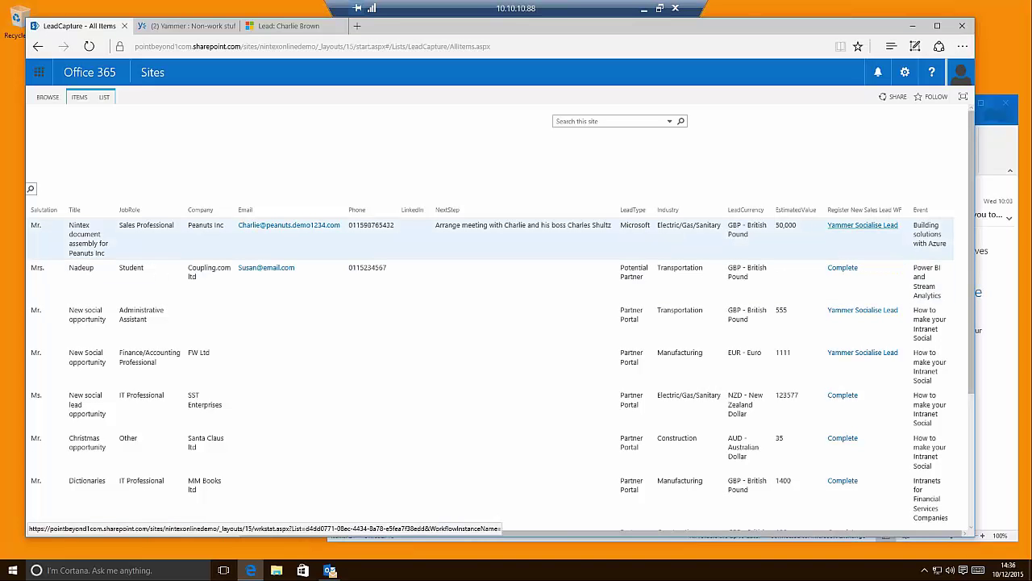
{"action": "left_click", "coordinate": [862, 225]}
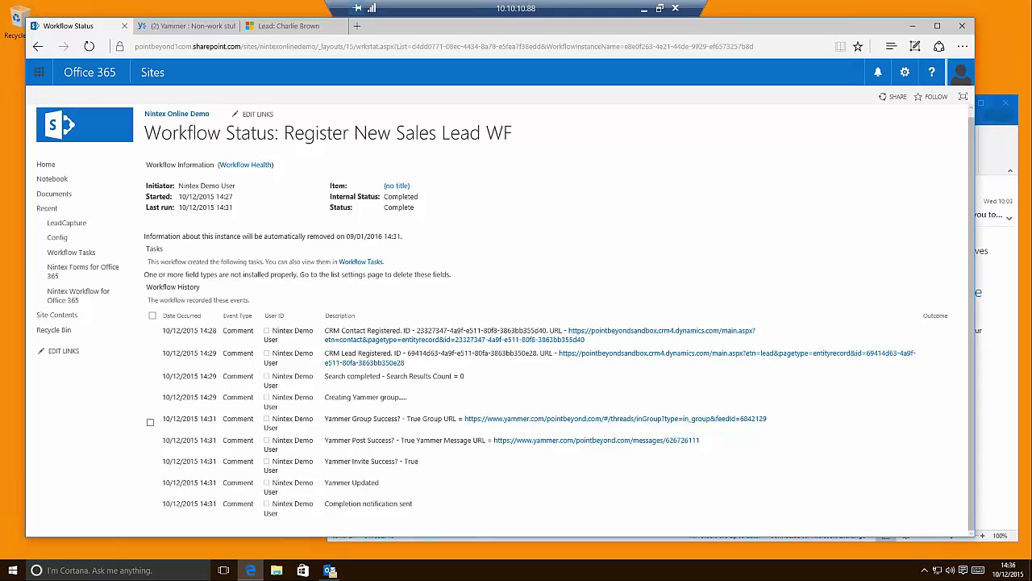
{"action": "left_click_drag", "start_coordinate": [347, 443], "coordinate": [467, 444]}
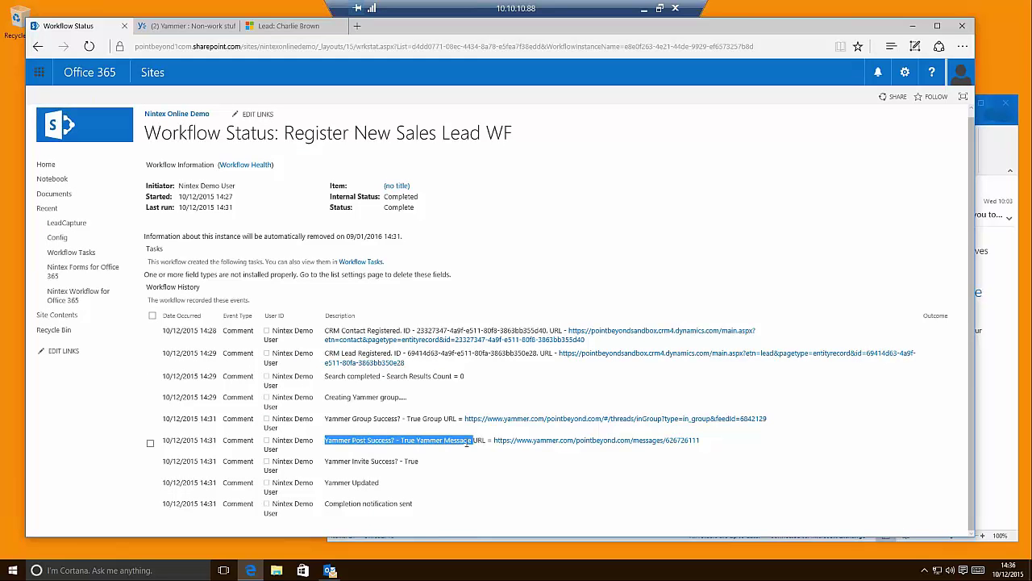
{"action": "left_click", "coordinate": [477, 440]}
{"action": "left_click", "coordinate": [468, 470]}
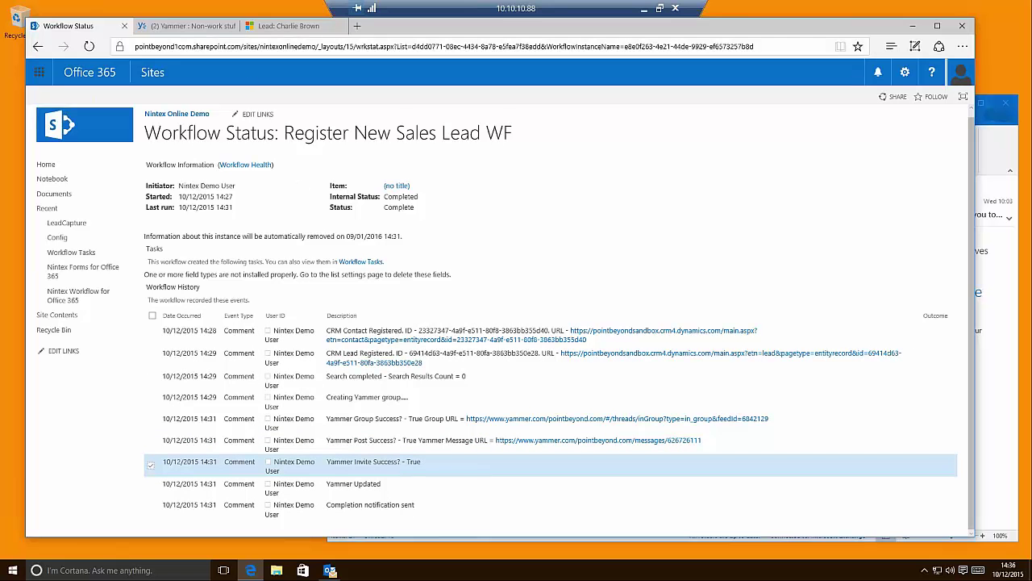
Switch to Yammer and browse the full page of suggested groups
{"action": "left_click", "coordinate": [171, 29]}
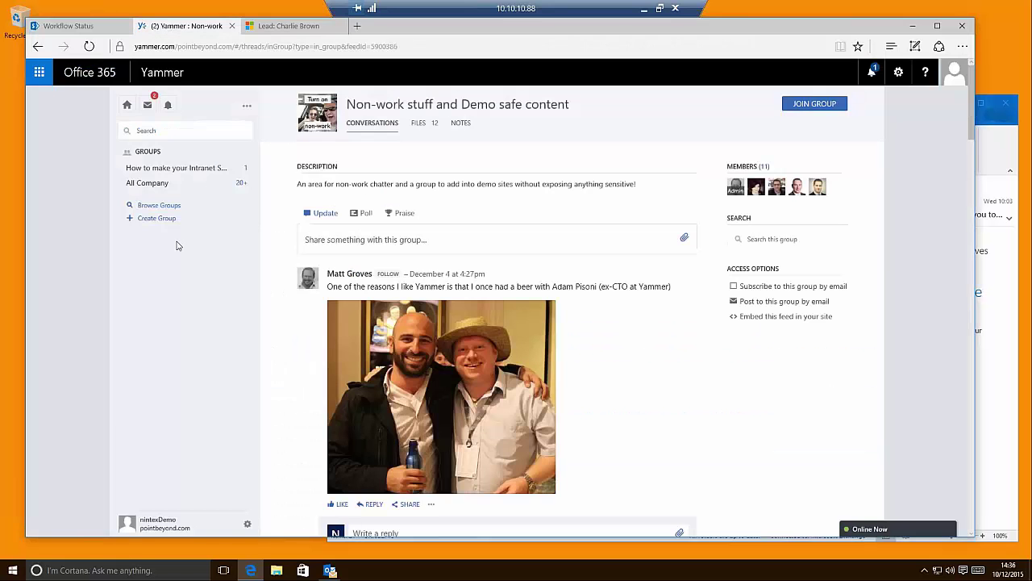
{"action": "left_click", "coordinate": [239, 226]}
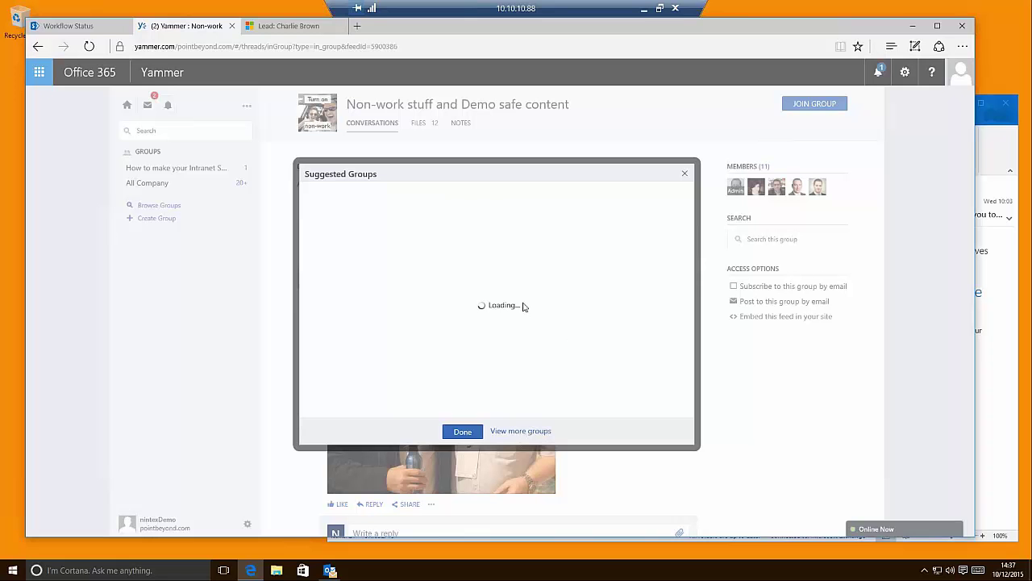
{"action": "left_click", "coordinate": [513, 431]}
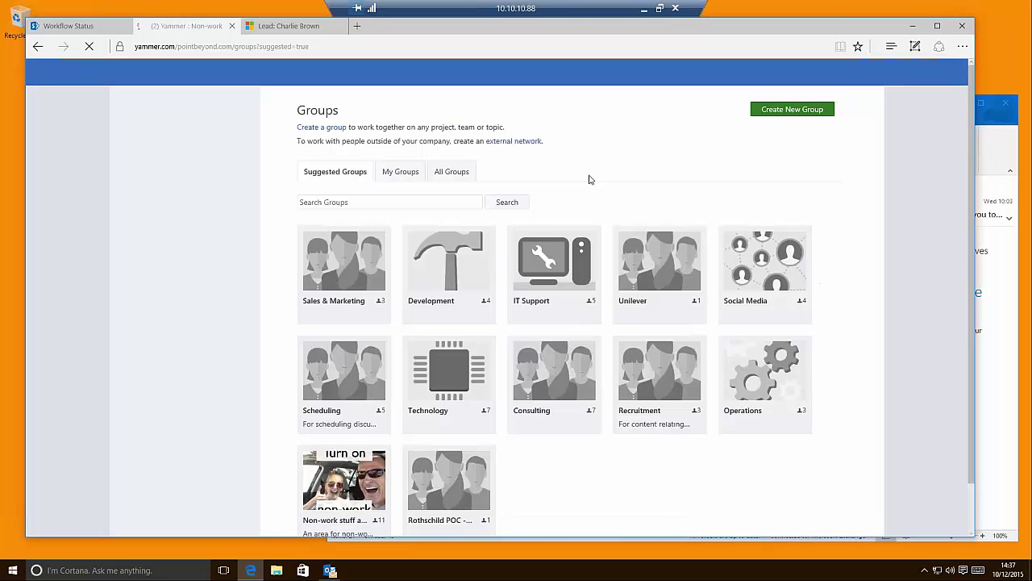
{"action": "scroll", "coordinate": [567, 485], "scroll_direction": "down", "scroll_amount": 1}
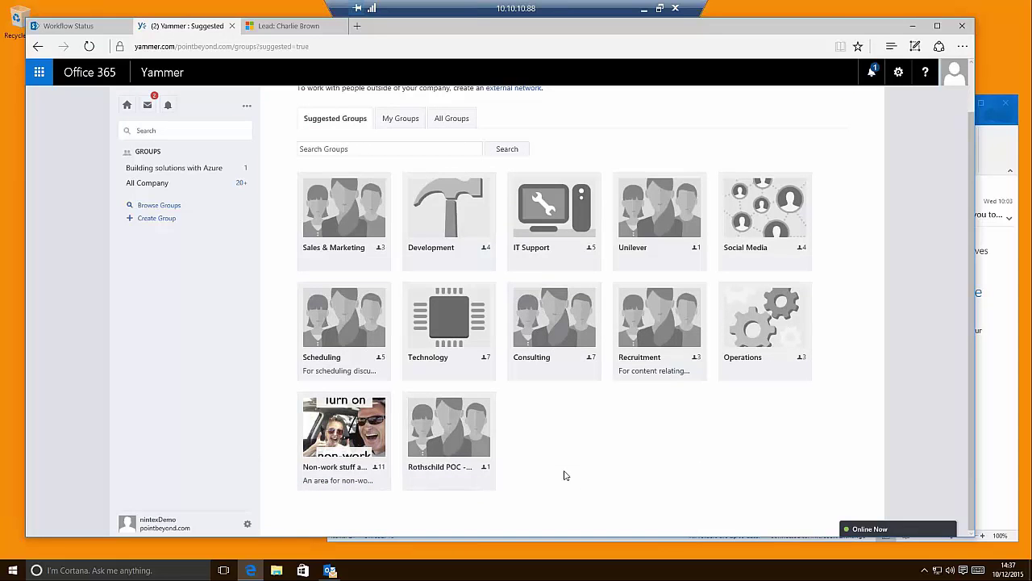
Read the conversation in Yammer's Building solutions with Azure group, switch to Outlook and view the notification e-mail for its reply
{"action": "left_click", "coordinate": [173, 171]}
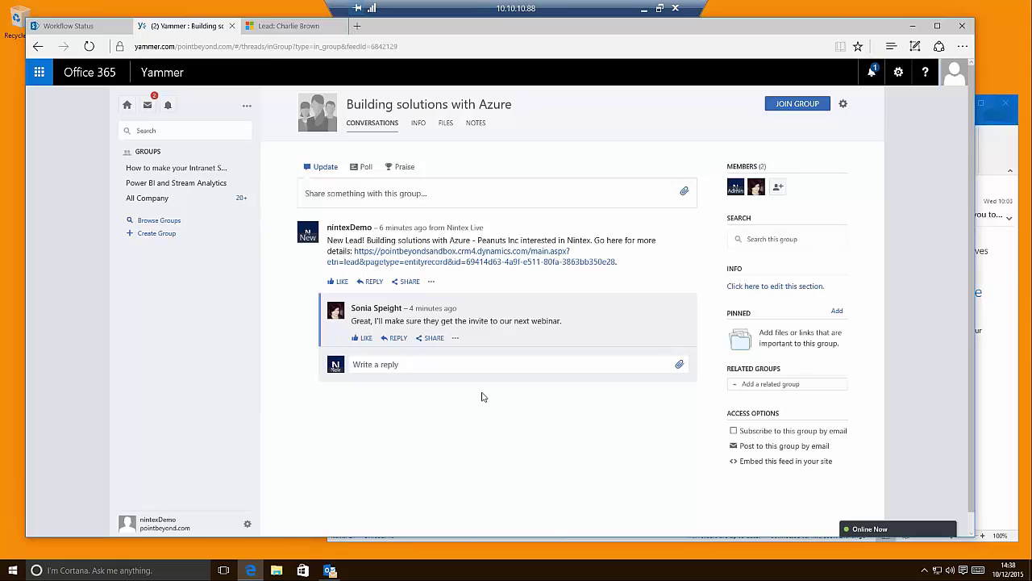
{"action": "mouse_move", "coordinate": [329, 572]}
{"action": "left_click", "coordinate": [330, 571]}
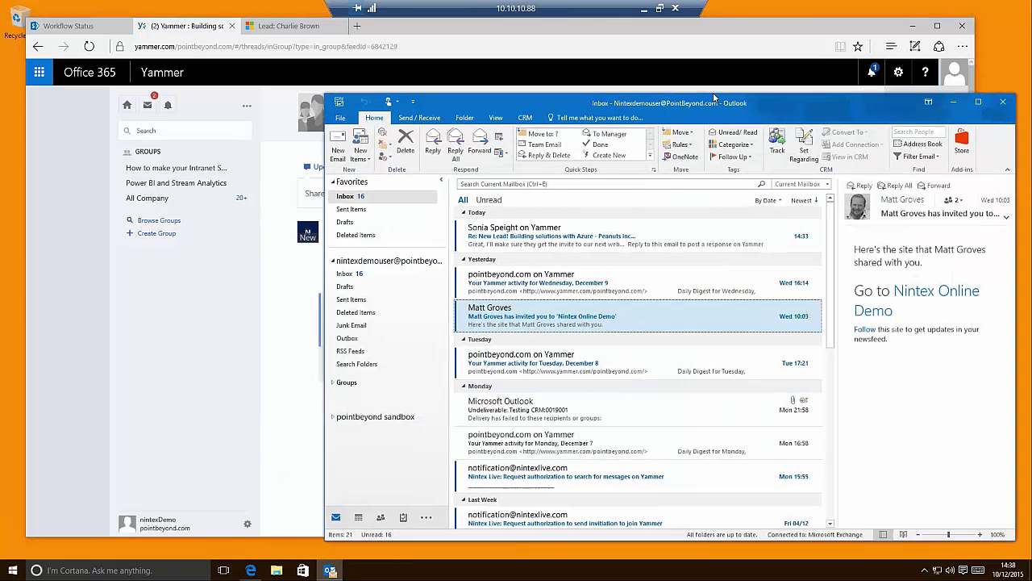
{"action": "left_click_drag", "start_coordinate": [647, 112], "coordinate": [526, 99]}
{"action": "left_click", "coordinate": [539, 235]}
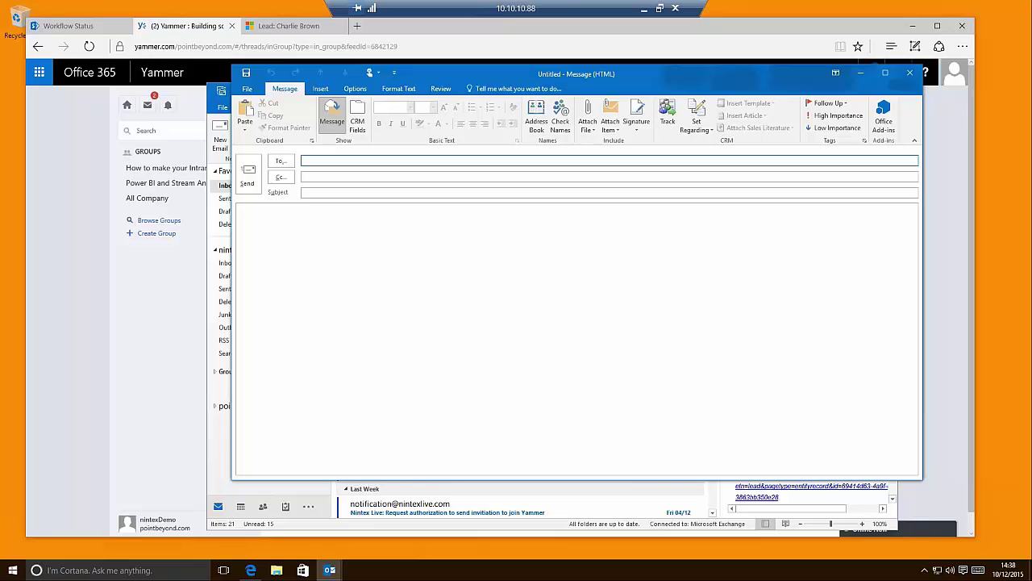
Compose a new e-mail addressed to the lead's e-mail address with the subject "this is demo"
{"action": "type", "text": "charlie@madeupemail."}
{"action": "type", "text": "com"}
{"action": "left_click", "coordinate": [342, 192]}
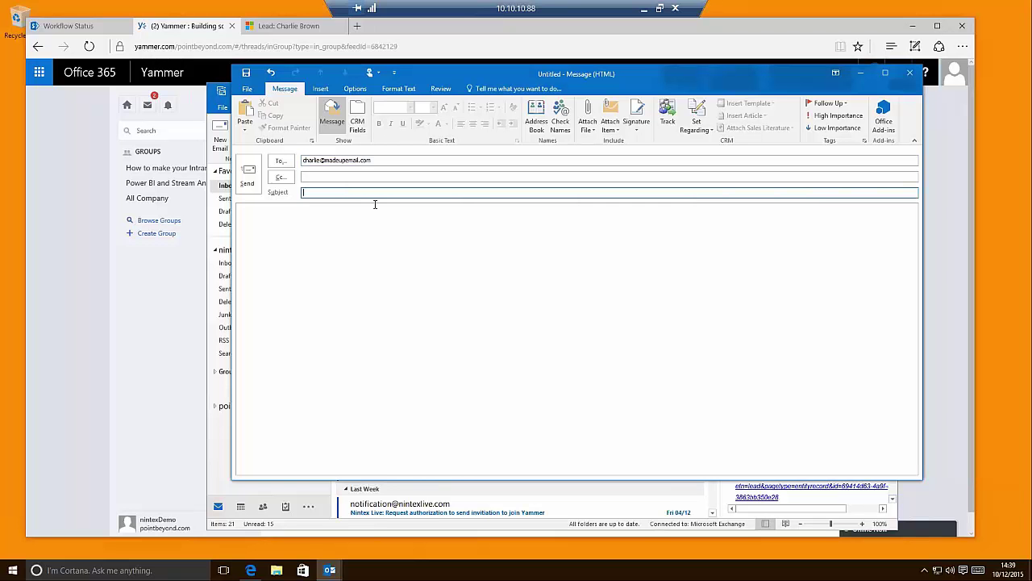
{"action": "type", "text": "this is admeo"}
{"action": "double_click", "coordinate": [330, 192]}
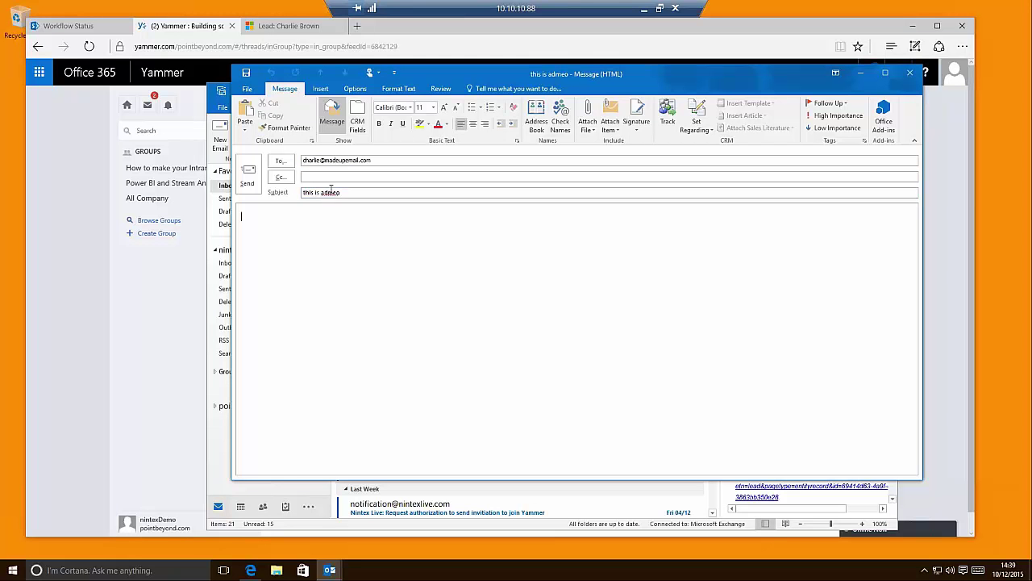
{"action": "type", "text": "demo"}
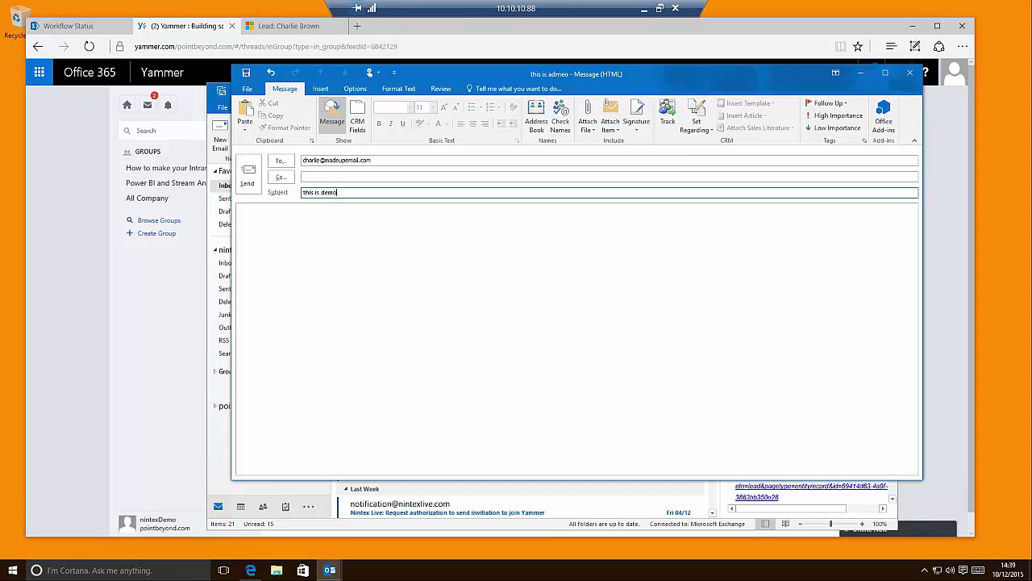
Set the e-mail's regarding record to the Peanuts Inc lead, widening the Topic column in the lead lookup to identify it
{"action": "left_click", "coordinate": [698, 127]}
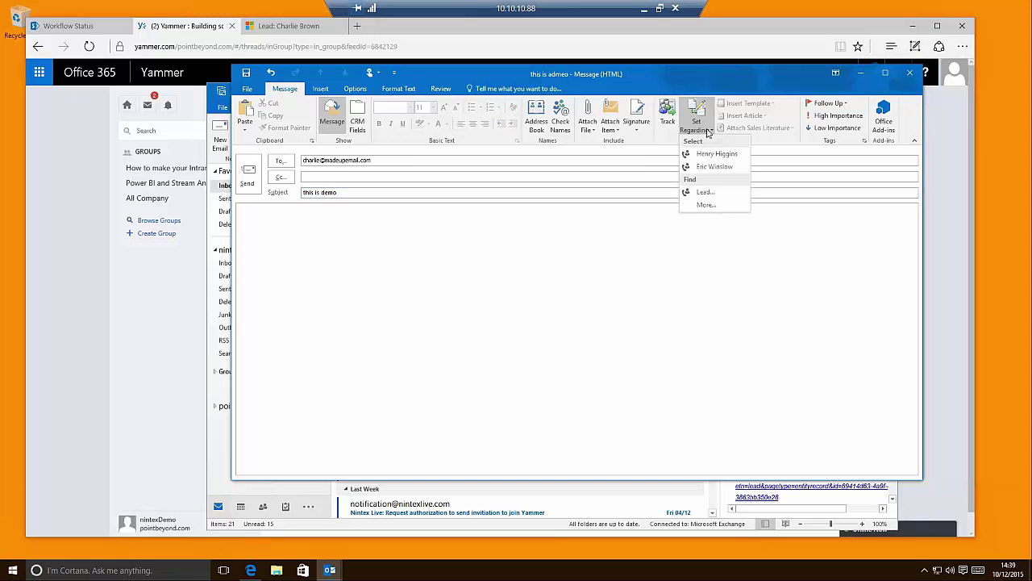
{"action": "left_click", "coordinate": [718, 193]}
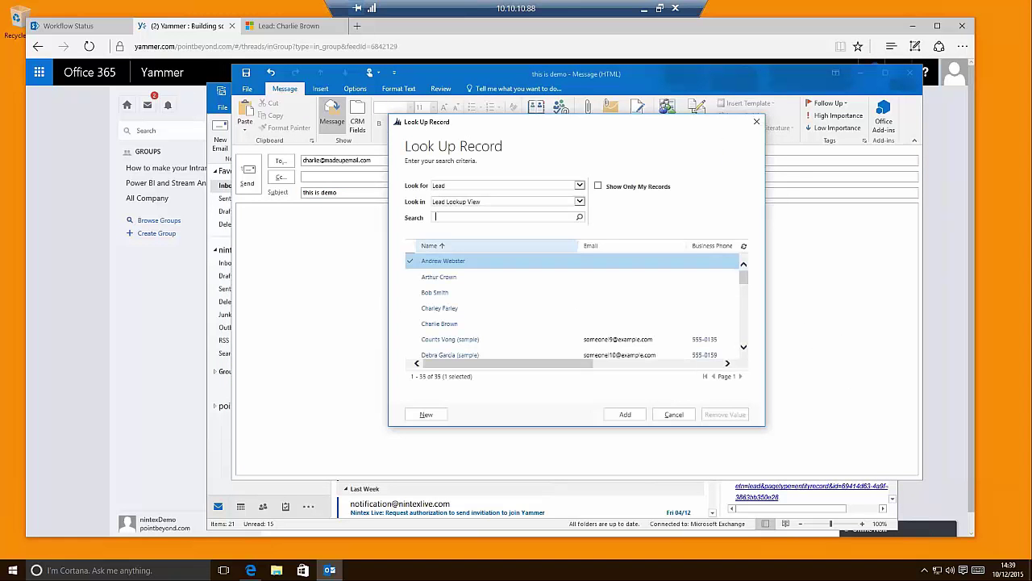
{"action": "left_click", "coordinate": [469, 325]}
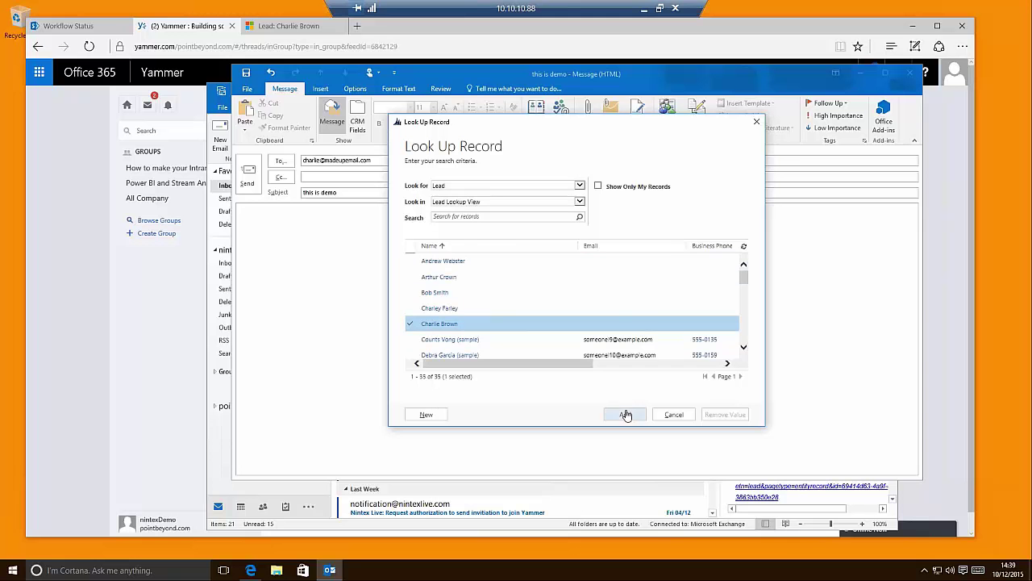
{"action": "left_click_drag", "start_coordinate": [546, 364], "coordinate": [697, 368]}
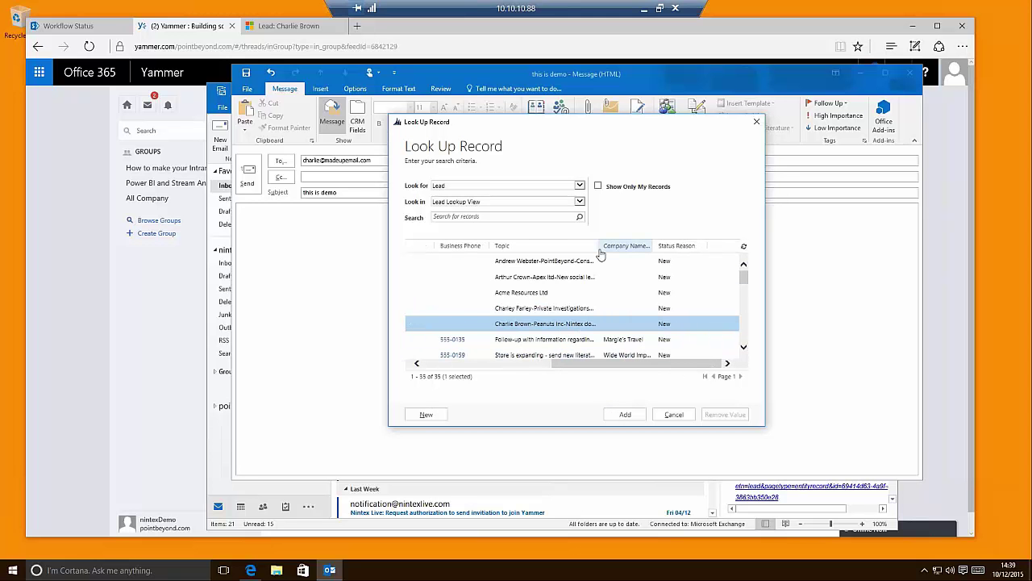
{"action": "left_click_drag", "start_coordinate": [601, 245], "coordinate": [707, 245]}
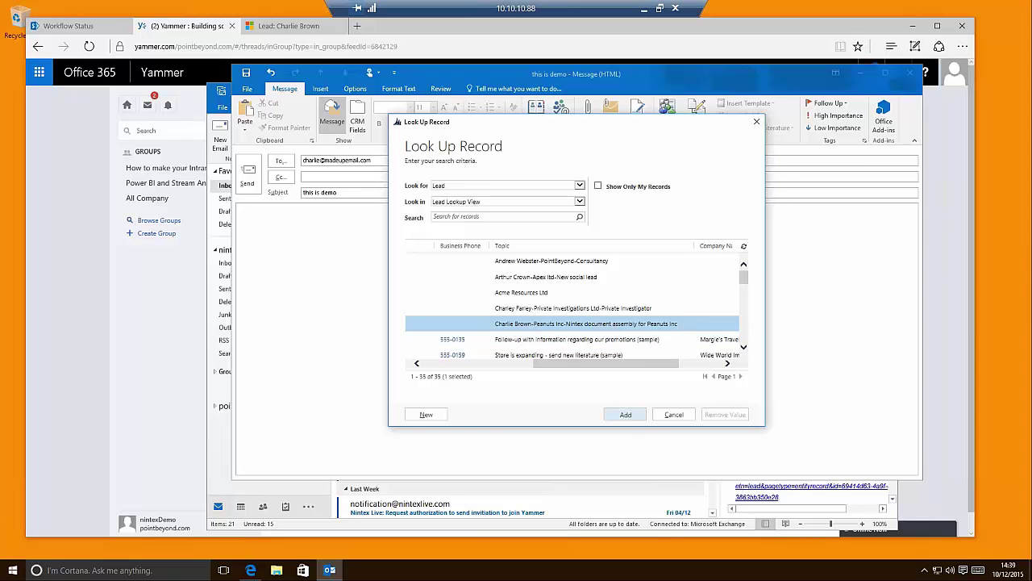
{"action": "left_click", "coordinate": [619, 415]}
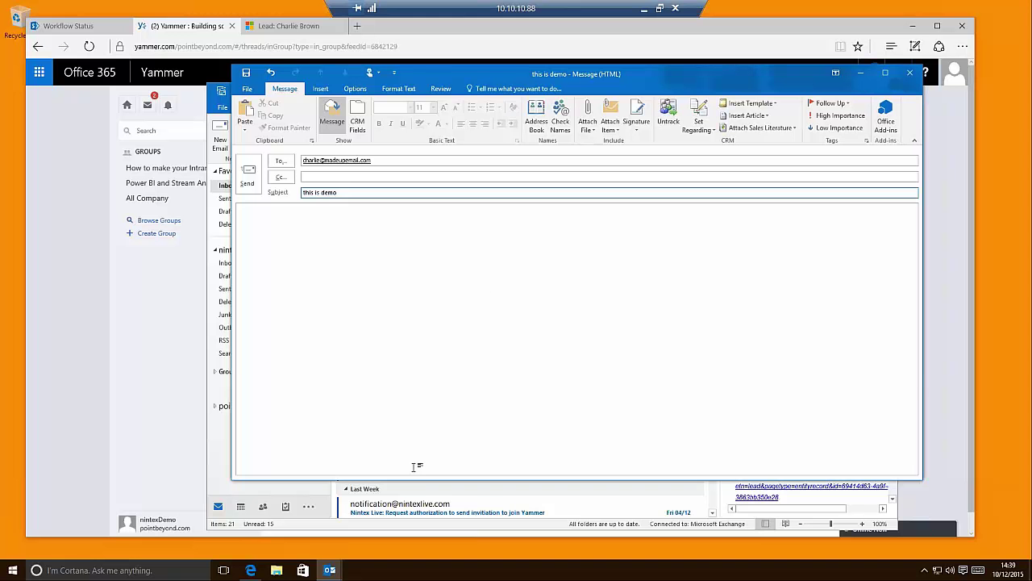
Send the tracked e-mail, select the undeliverable notice in the inbox and minimize Outlook
{"action": "left_click", "coordinate": [247, 176]}
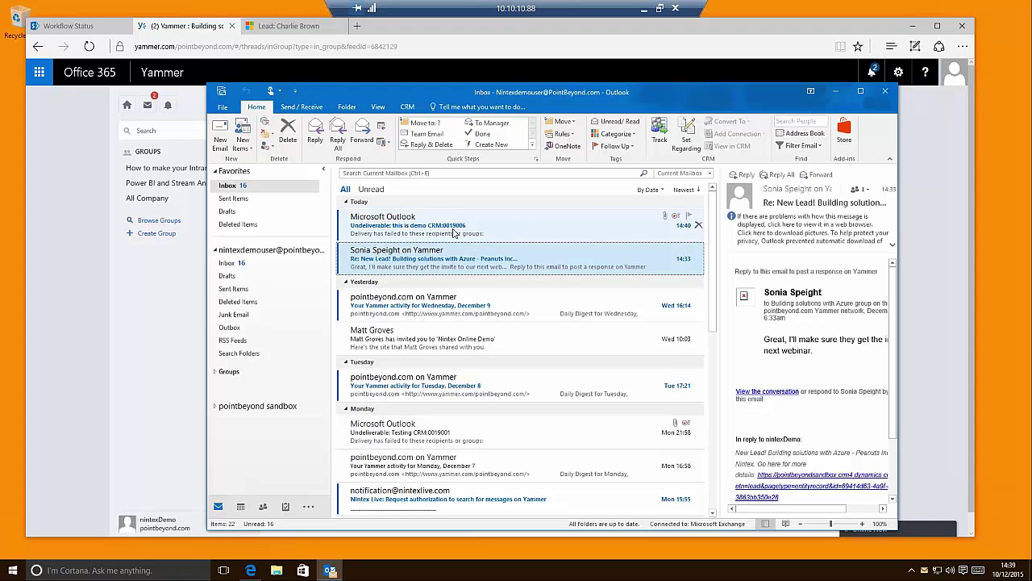
{"action": "left_click", "coordinate": [405, 232]}
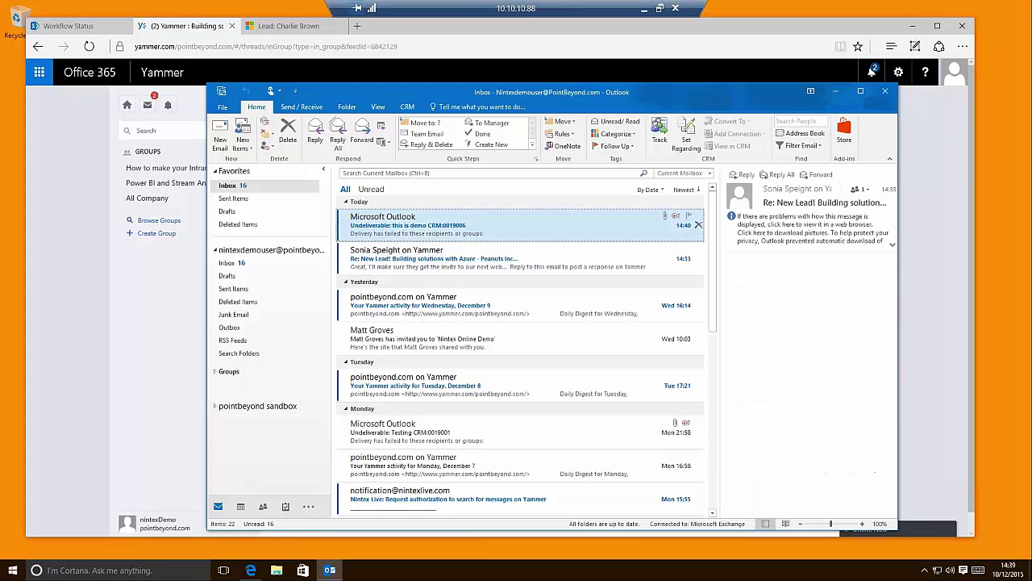
{"action": "left_click", "coordinate": [838, 96]}
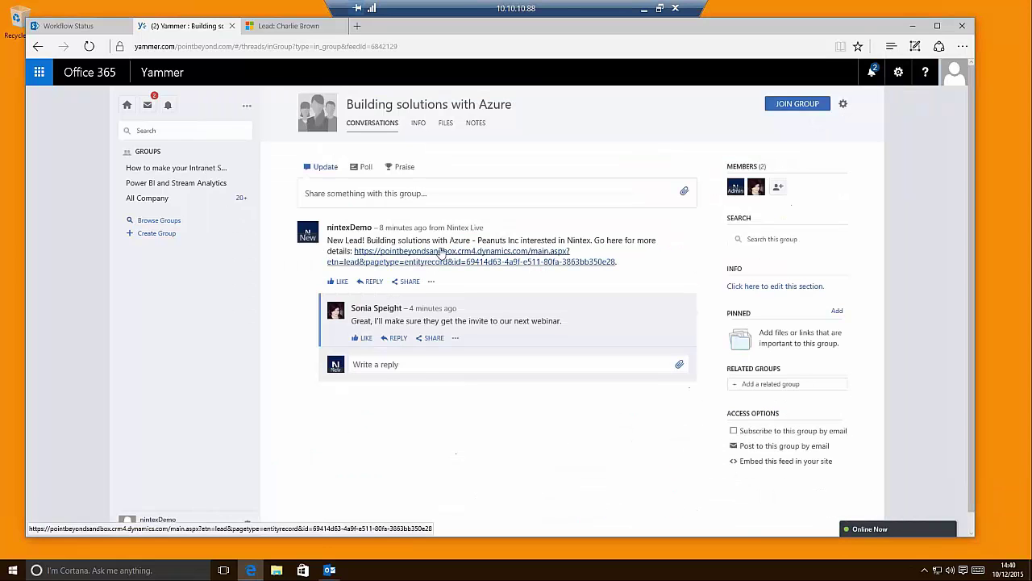
Switch to the Peanuts Inc lead in Dynamics CRM and review the tracked e-mail among its activities
{"action": "left_click", "coordinate": [284, 26]}
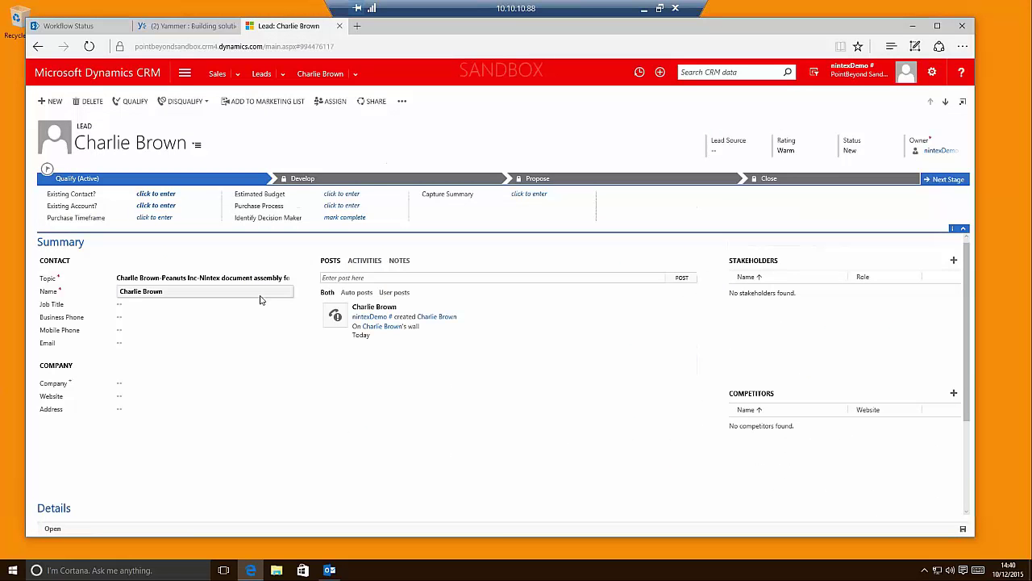
{"action": "left_click", "coordinate": [365, 260]}
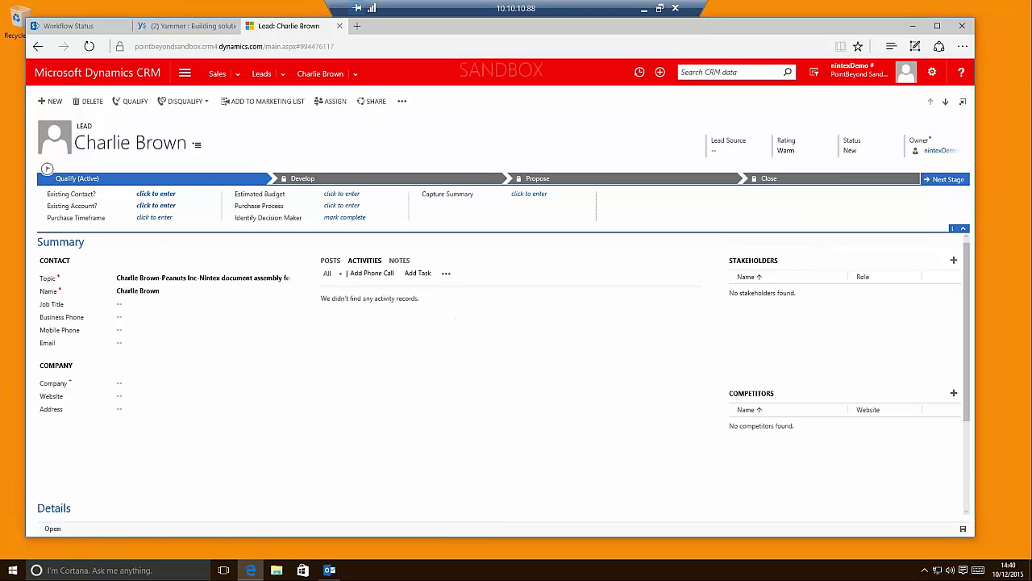
{"action": "left_click", "coordinate": [367, 263]}
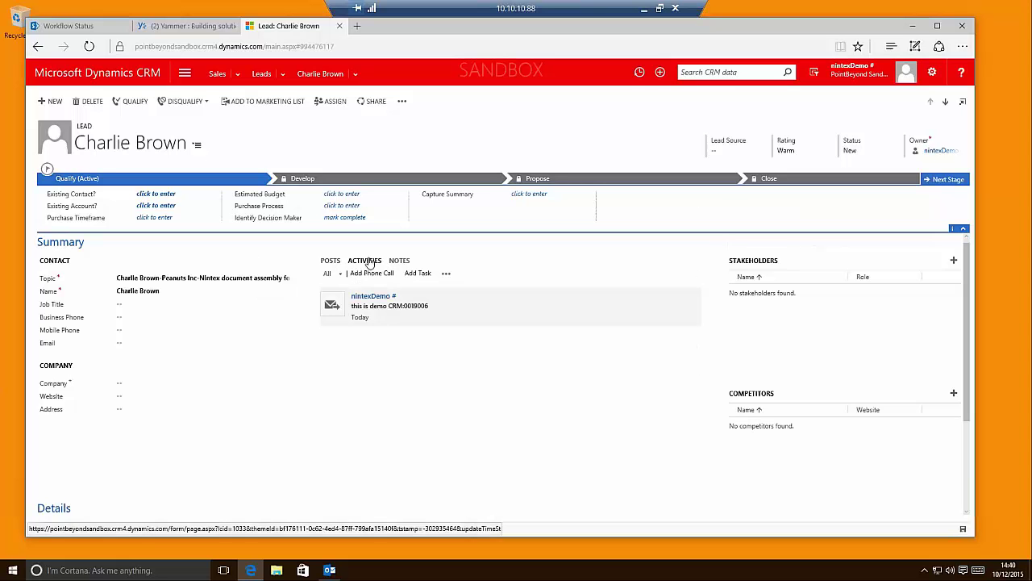
{"action": "left_click", "coordinate": [364, 300]}
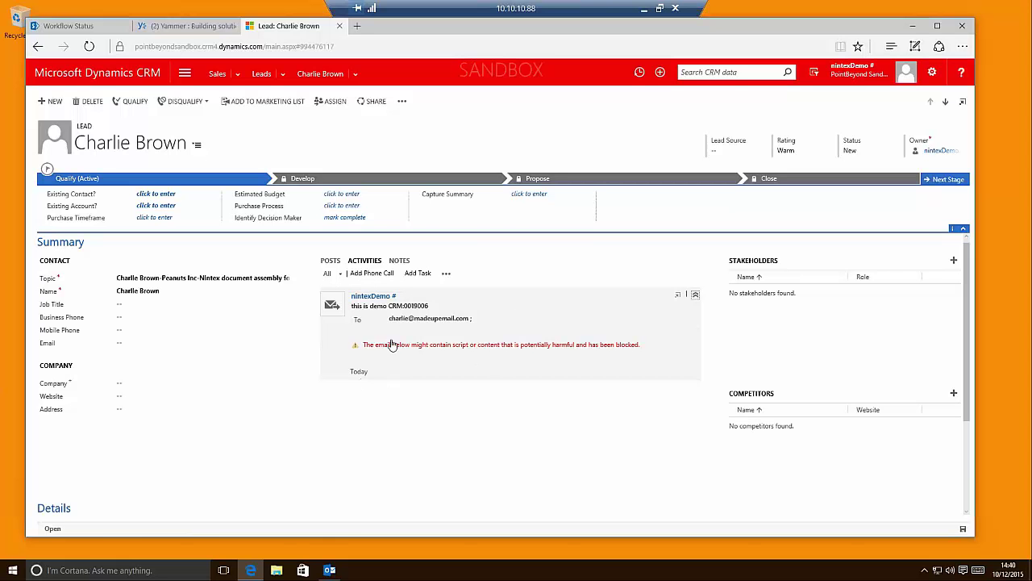
{"action": "left_click", "coordinate": [569, 364]}
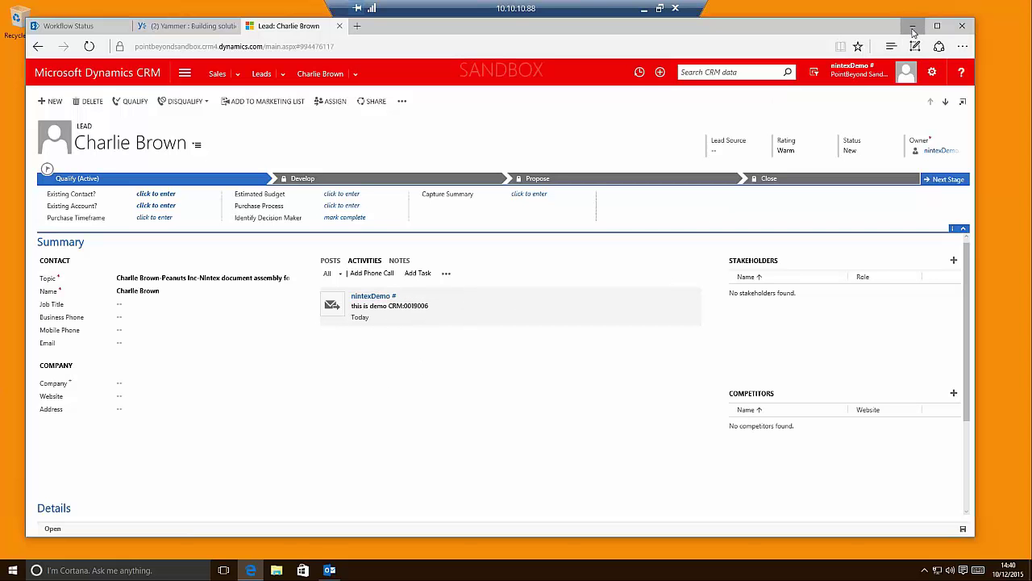
Minimize the browser and remote desktop session, and resume the PowerPoint presentation at the Nintex Workflow for Office 365 slide
{"action": "left_click", "coordinate": [912, 26]}
{"action": "left_click", "coordinate": [644, 8]}
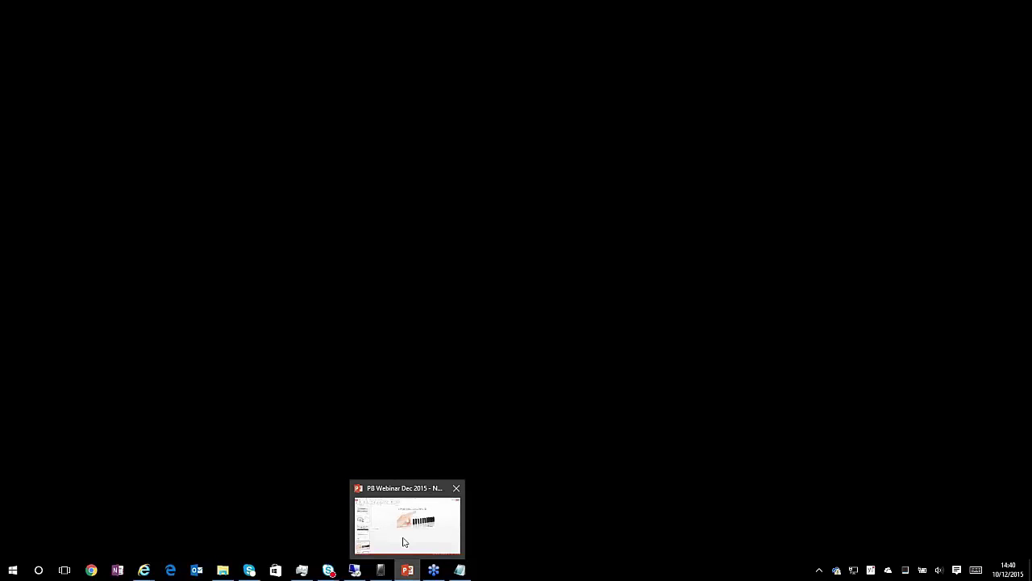
{"action": "left_click", "coordinate": [404, 541]}
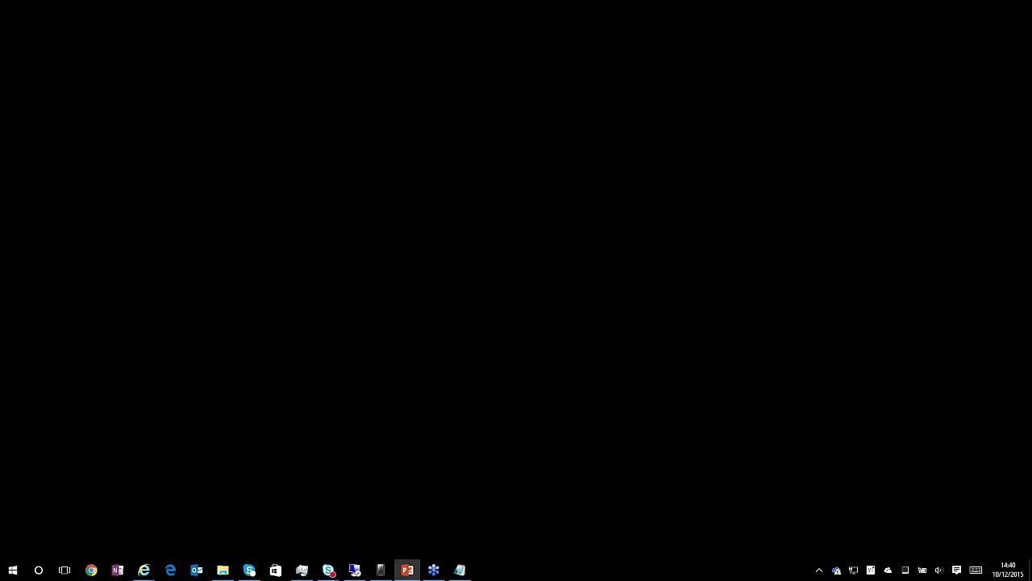
{"action": "left_click", "coordinate": [408, 569]}
{"action": "key", "text": "Right"}
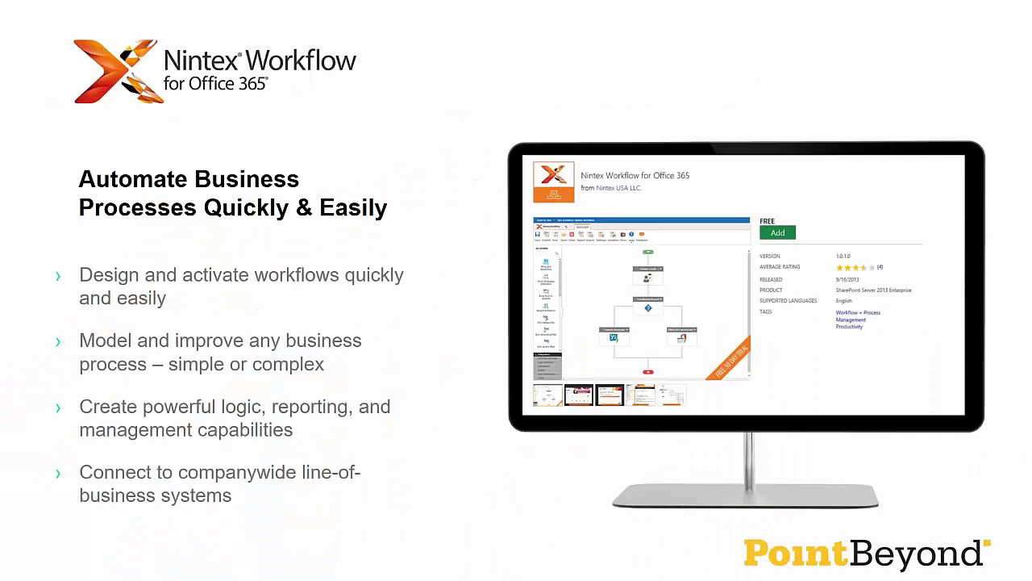